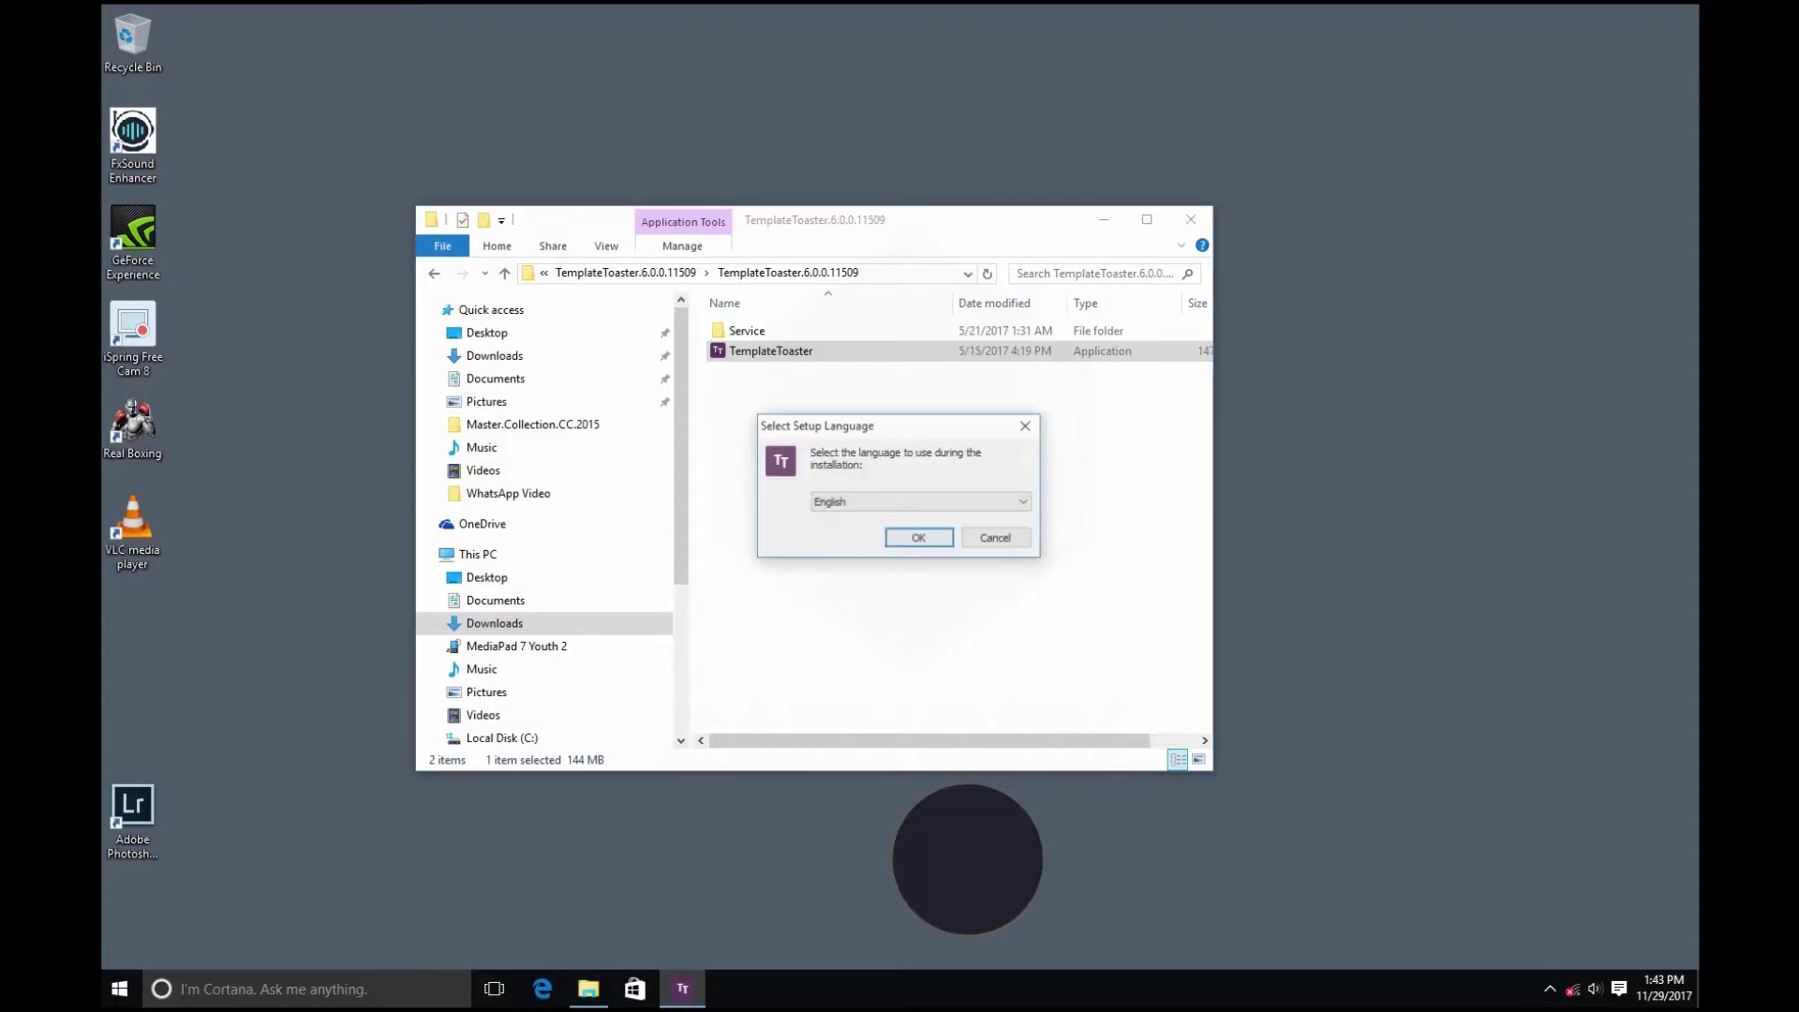
Install the Professional Edition of TemplateToaster 6 in English in the default folder, accepting the license agreement and finishing without launching it.
key(Return)
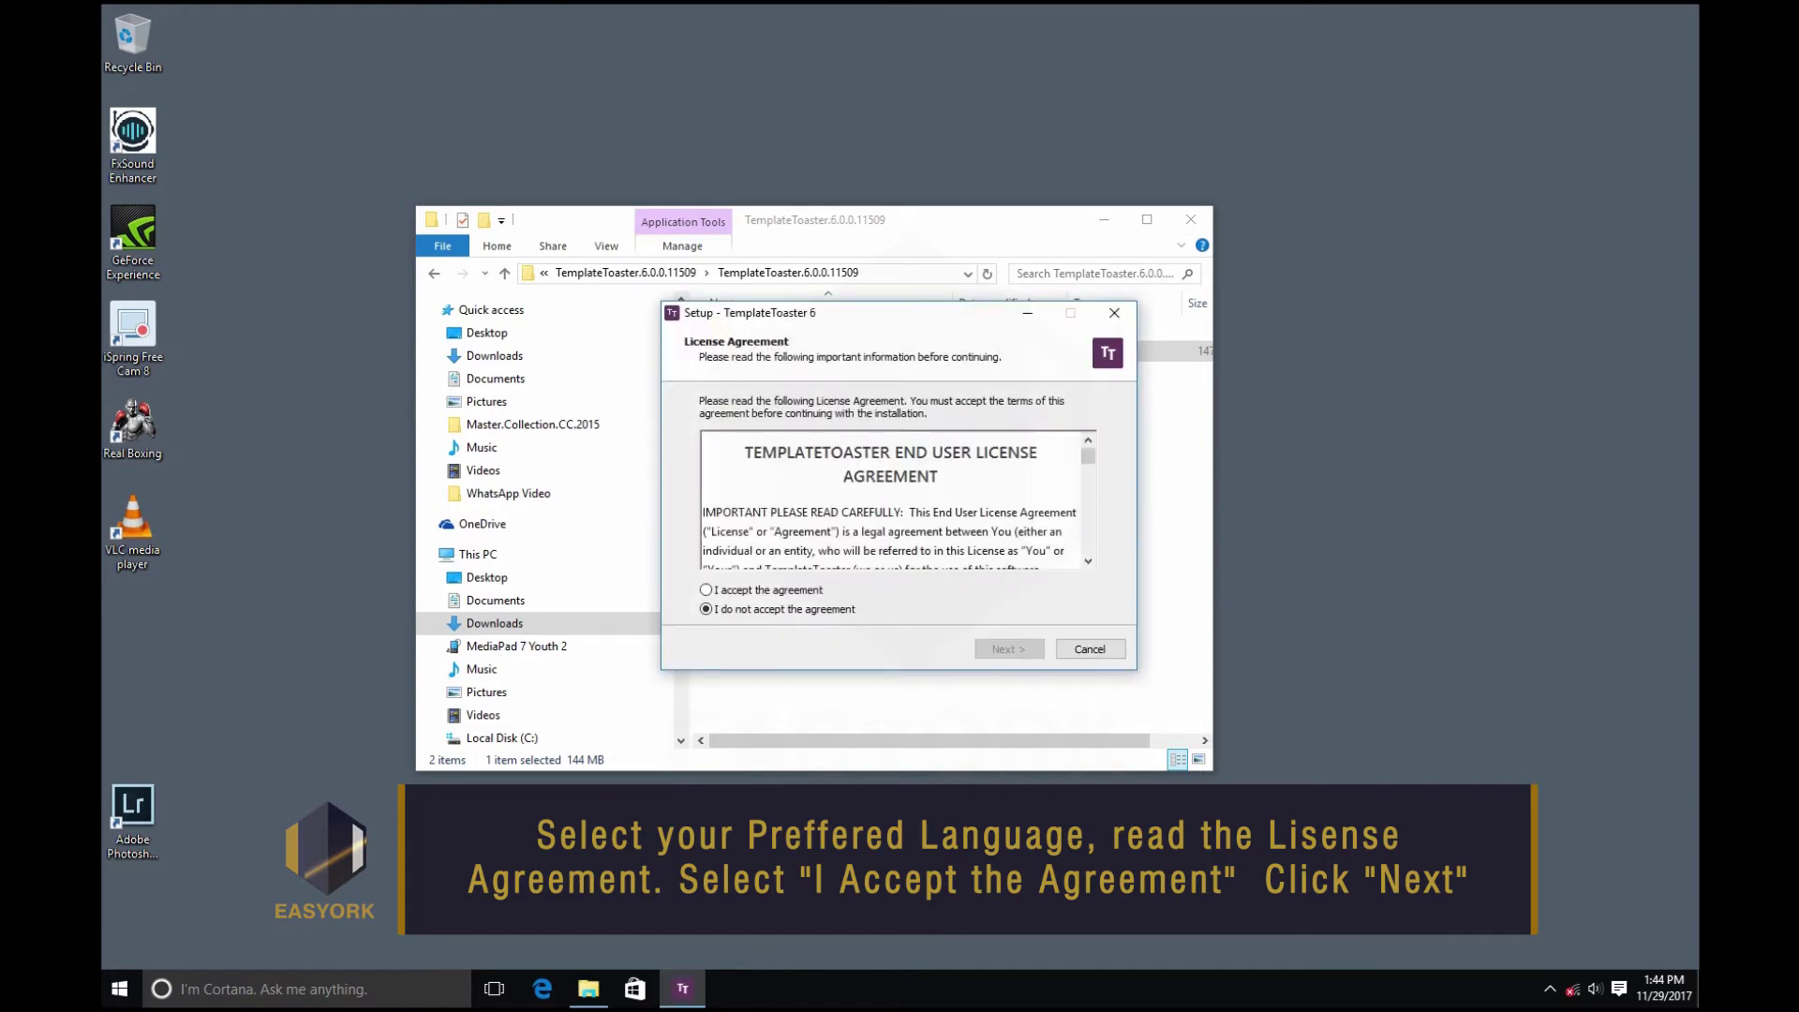
click(706, 590)
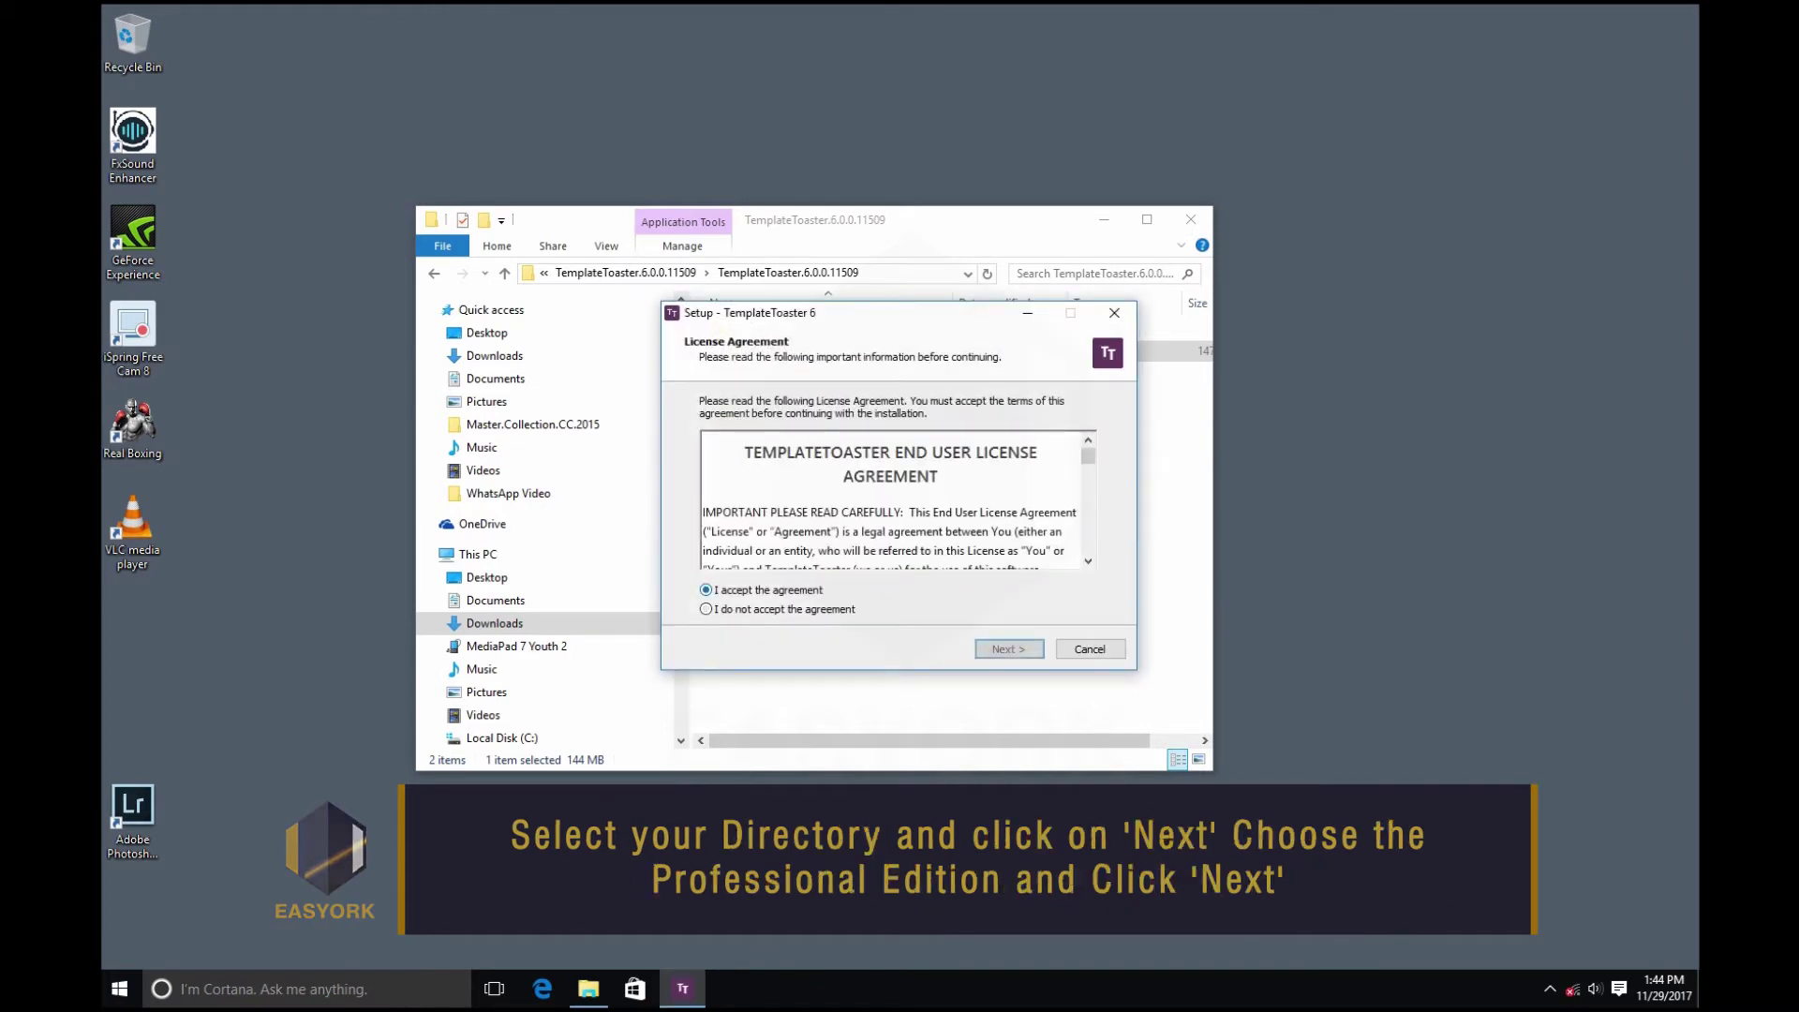
key(Return)
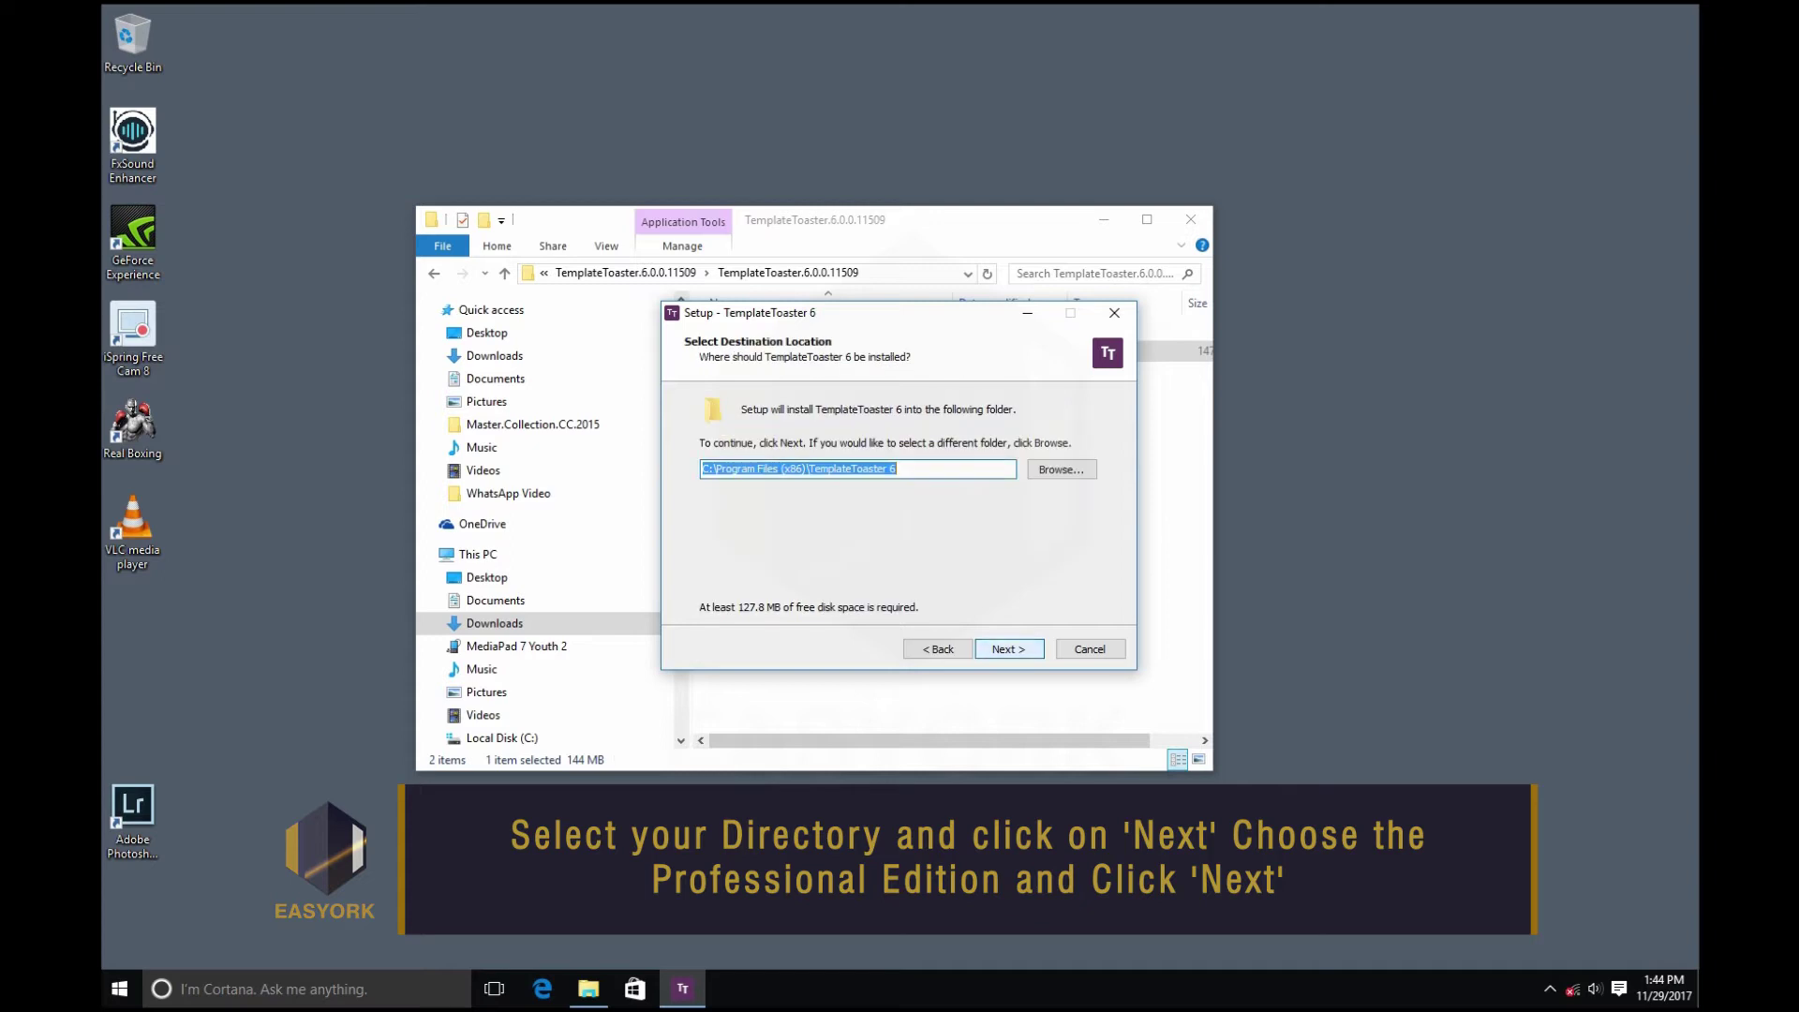
key(Return)
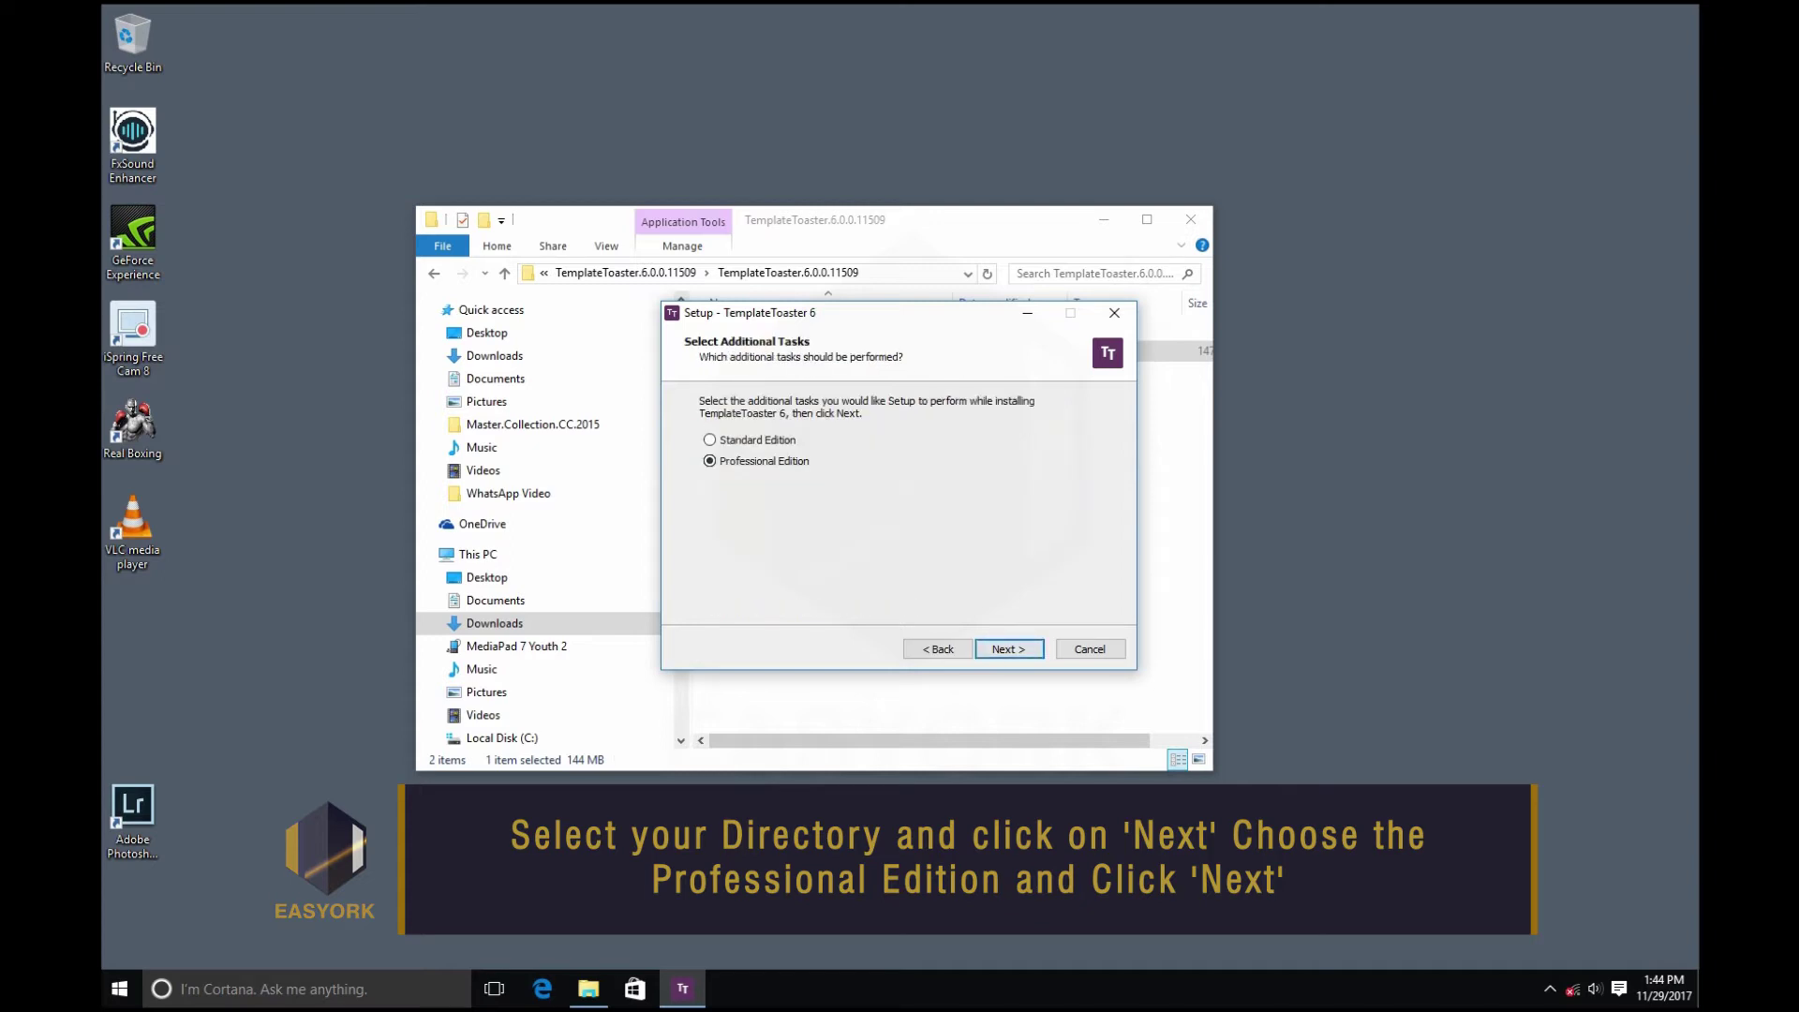
key(Return)
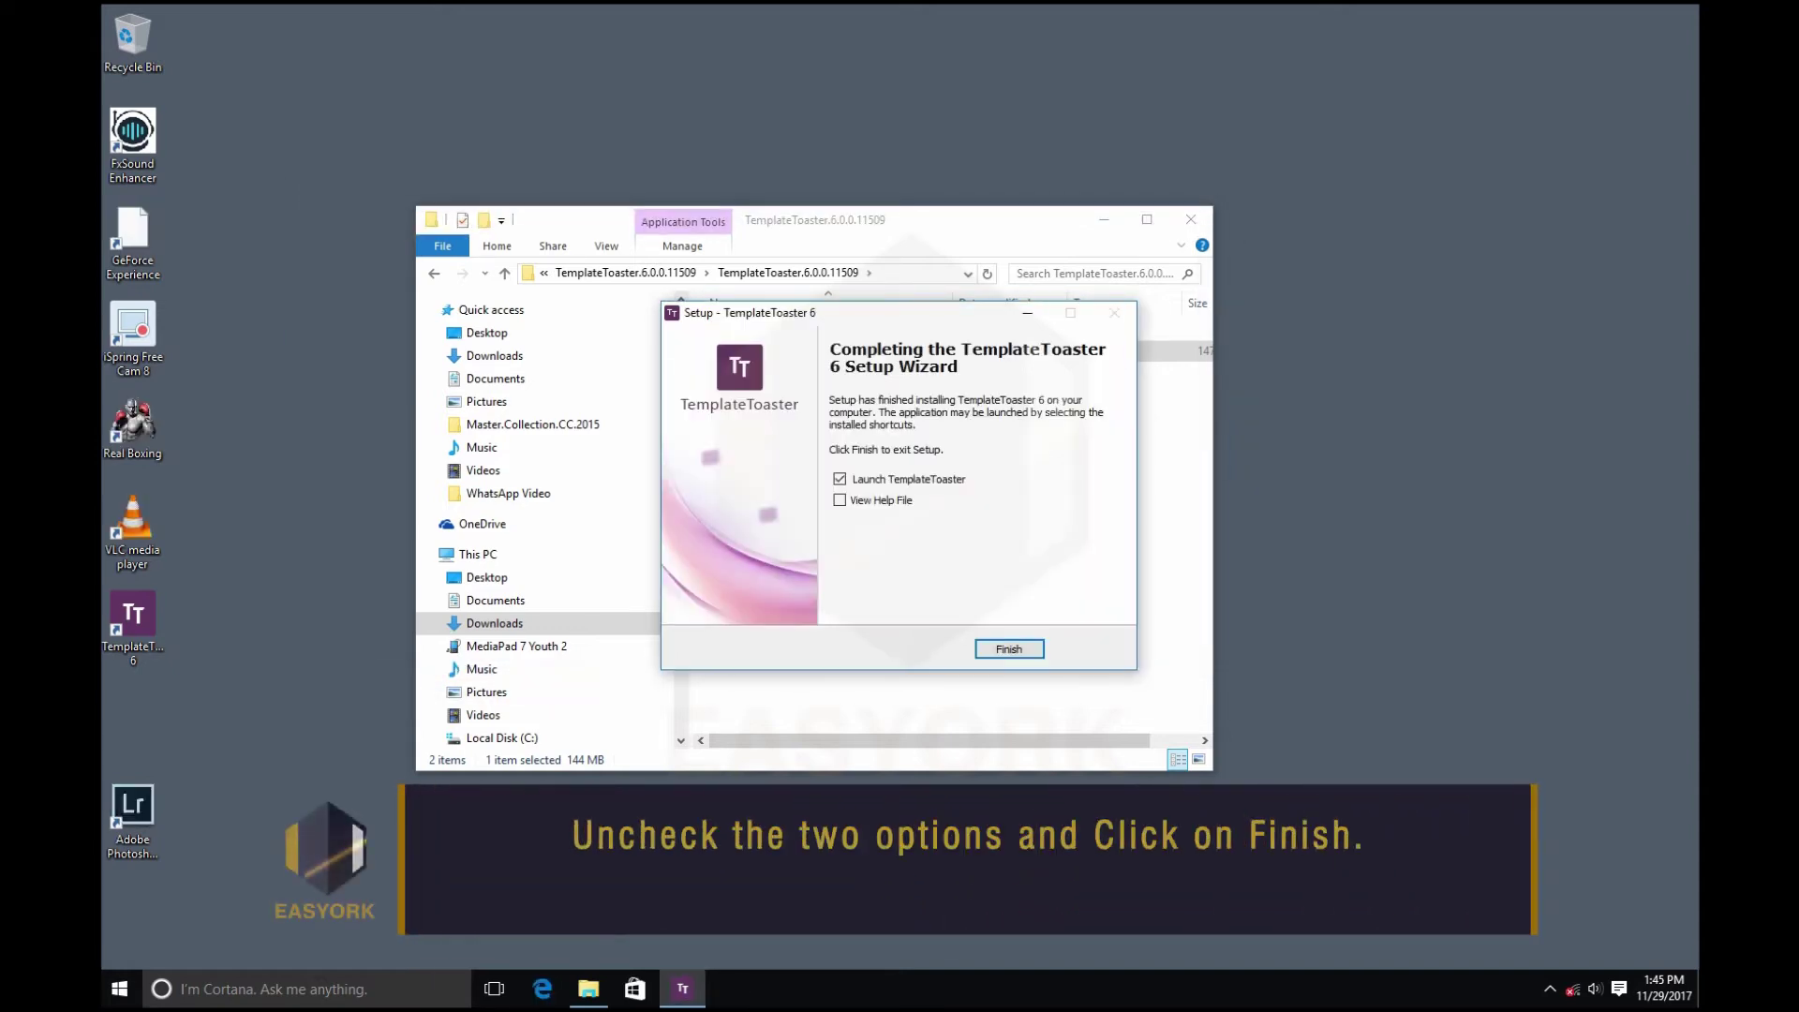
click(840, 479)
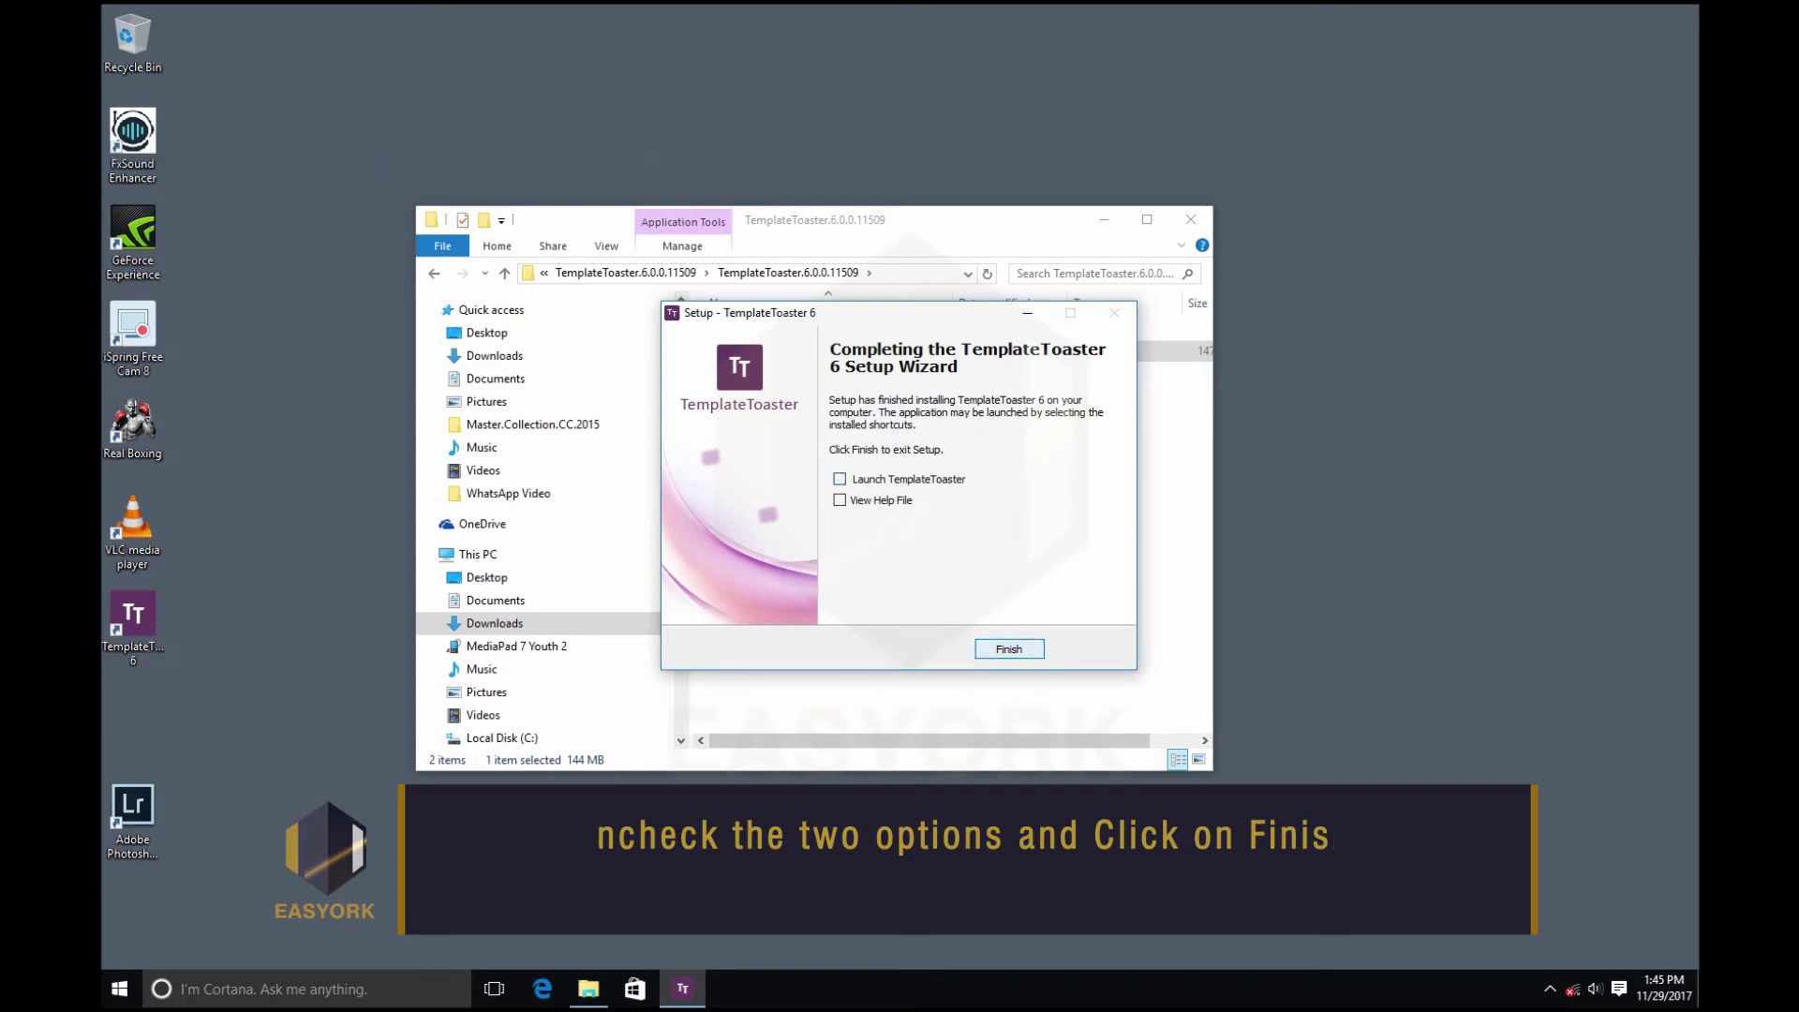
click(1009, 648)
Open the Service folder, run URET NFO v2.2 as administrator to view its release information, and close it.
double_click(759, 331)
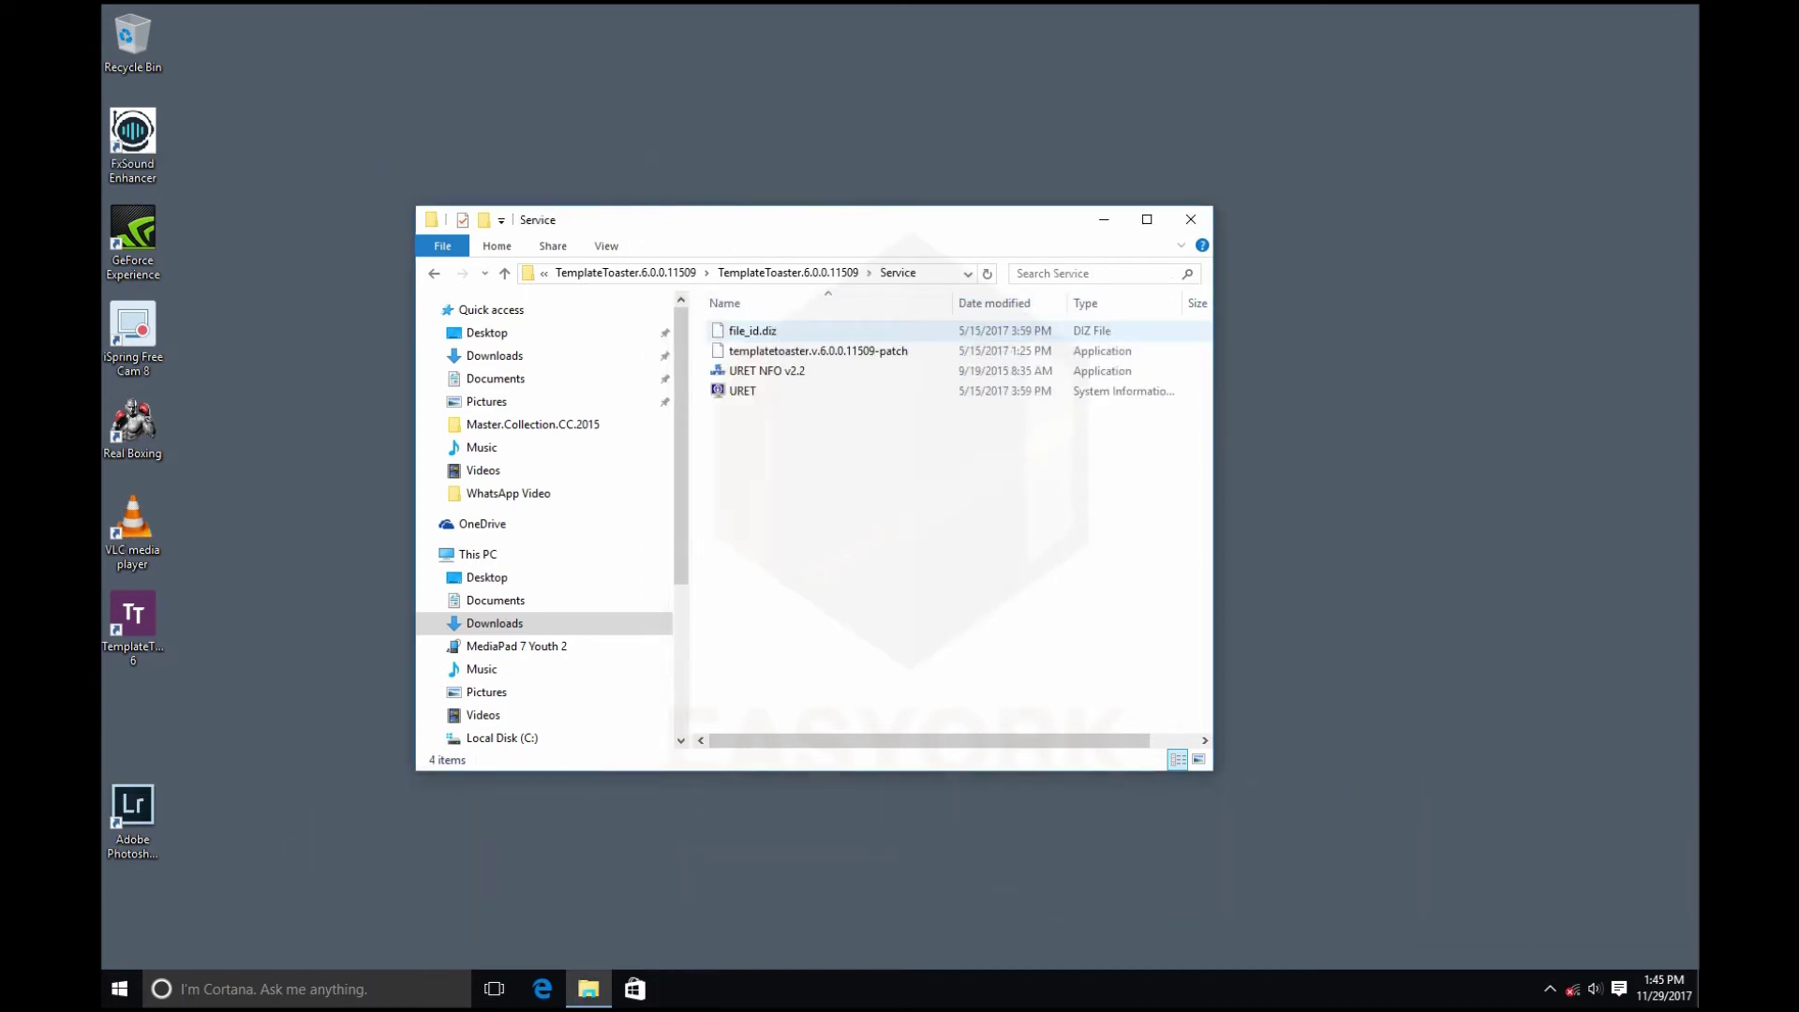
click(767, 371)
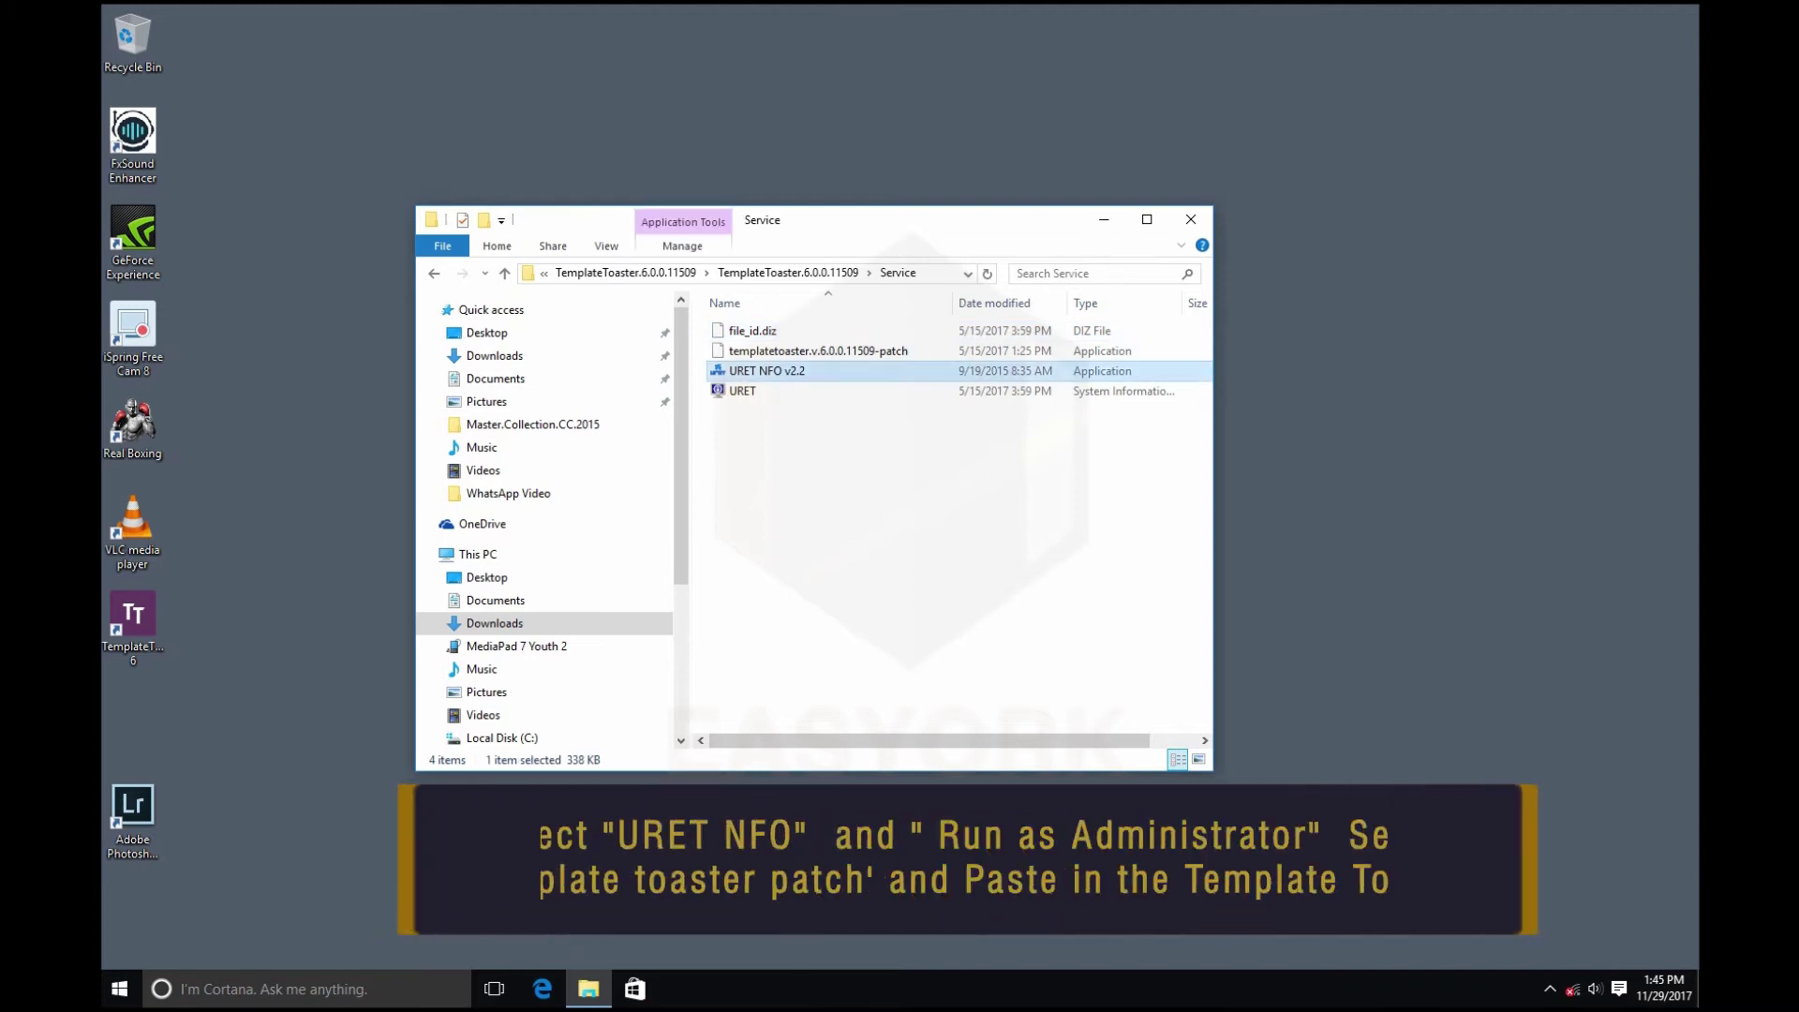
right_click(752, 373)
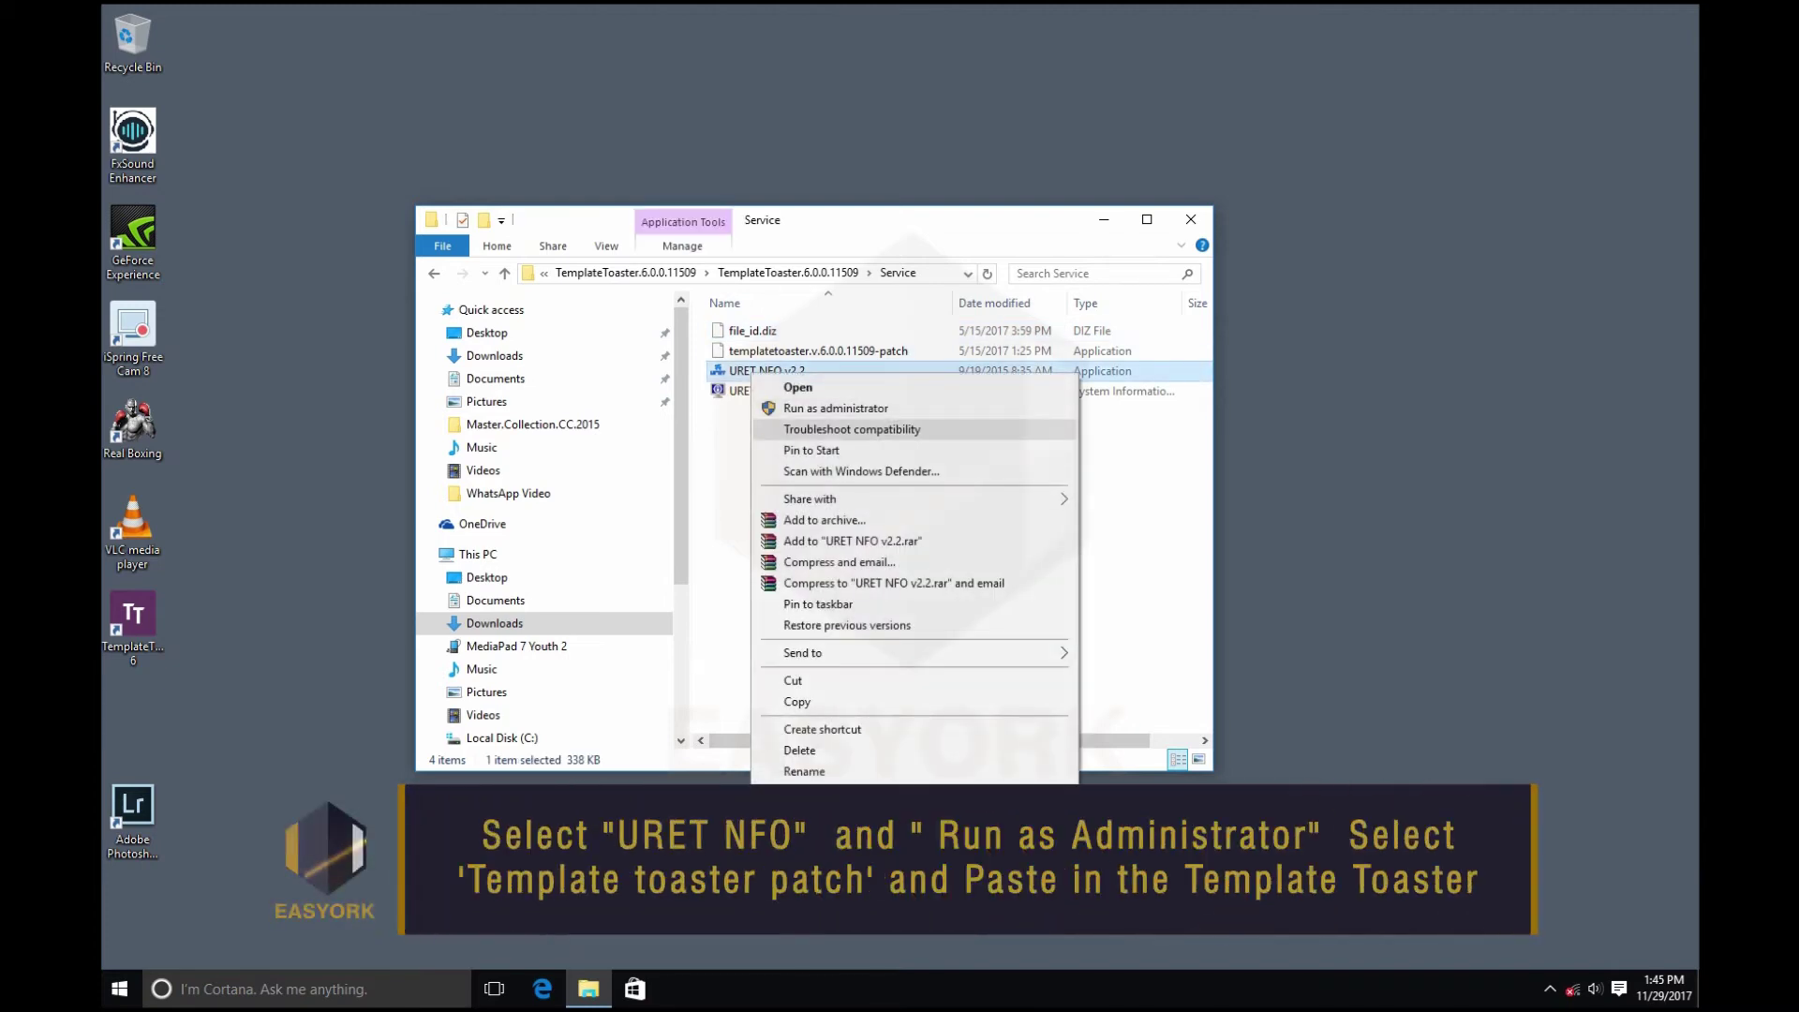
click(836, 407)
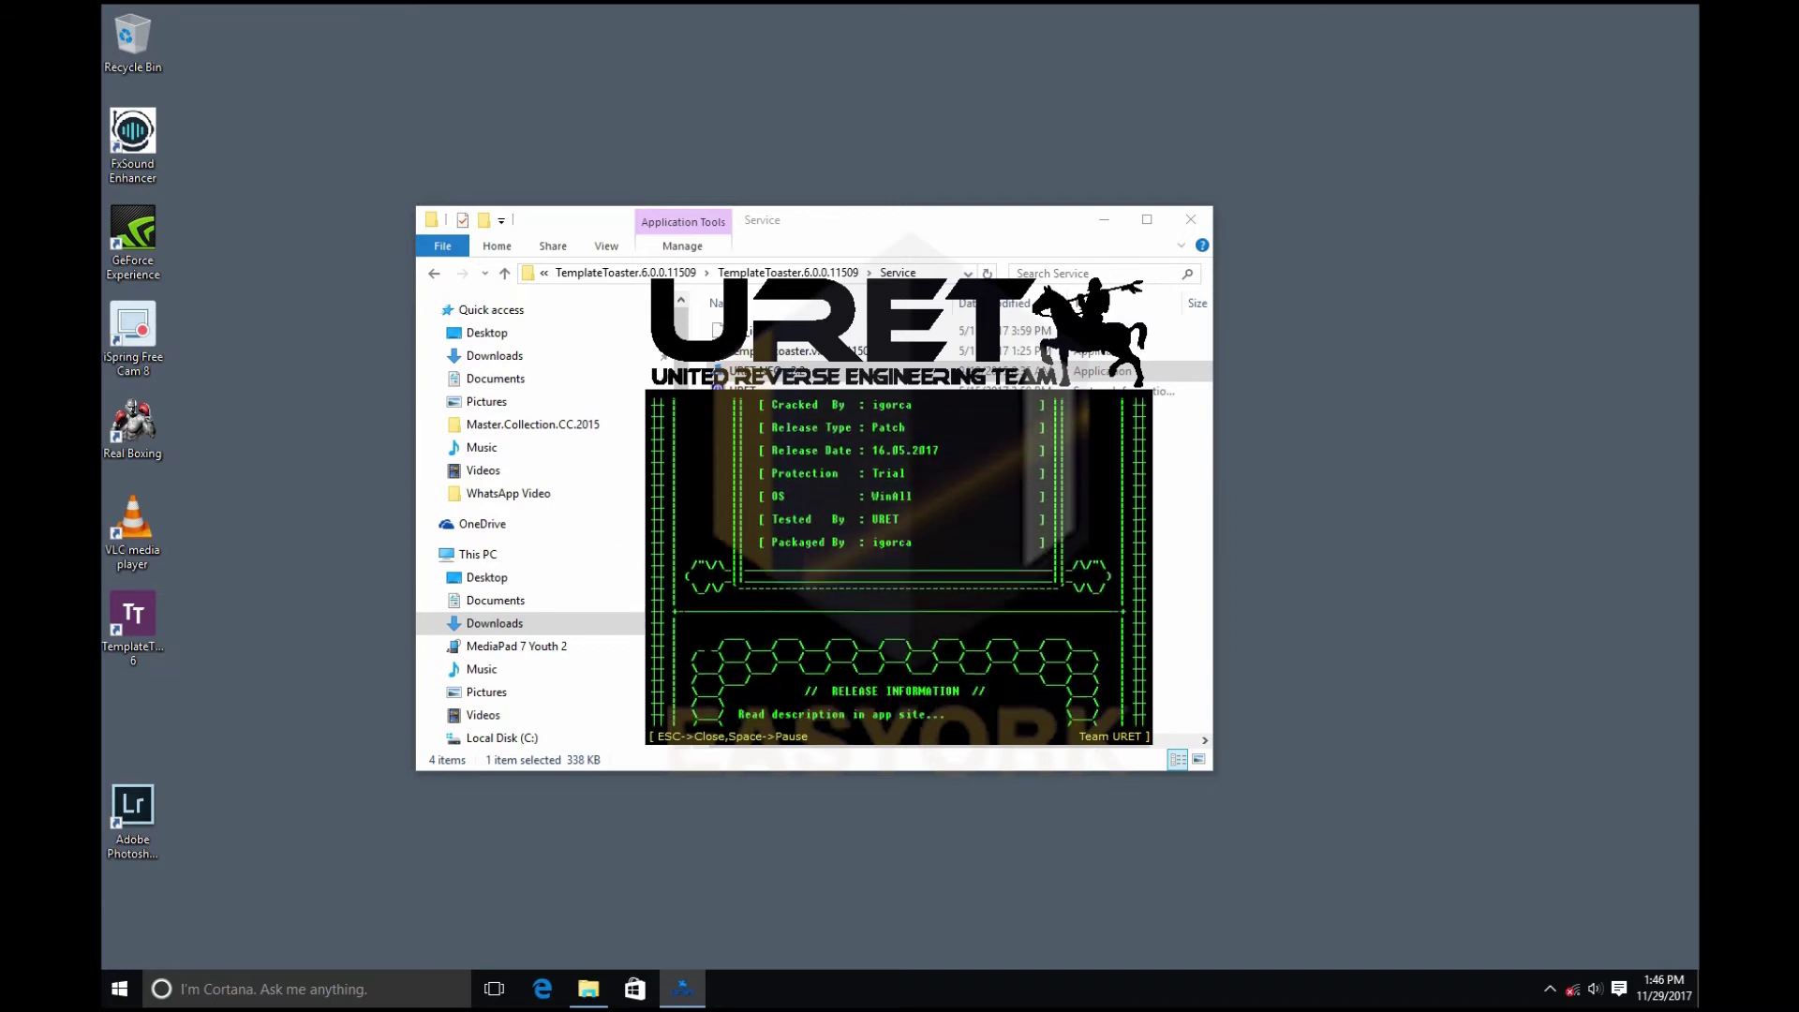
key(Escape)
Copy the templatetoaster.v.6.0.0.11509-patch file from the Service folder.
click(818, 351)
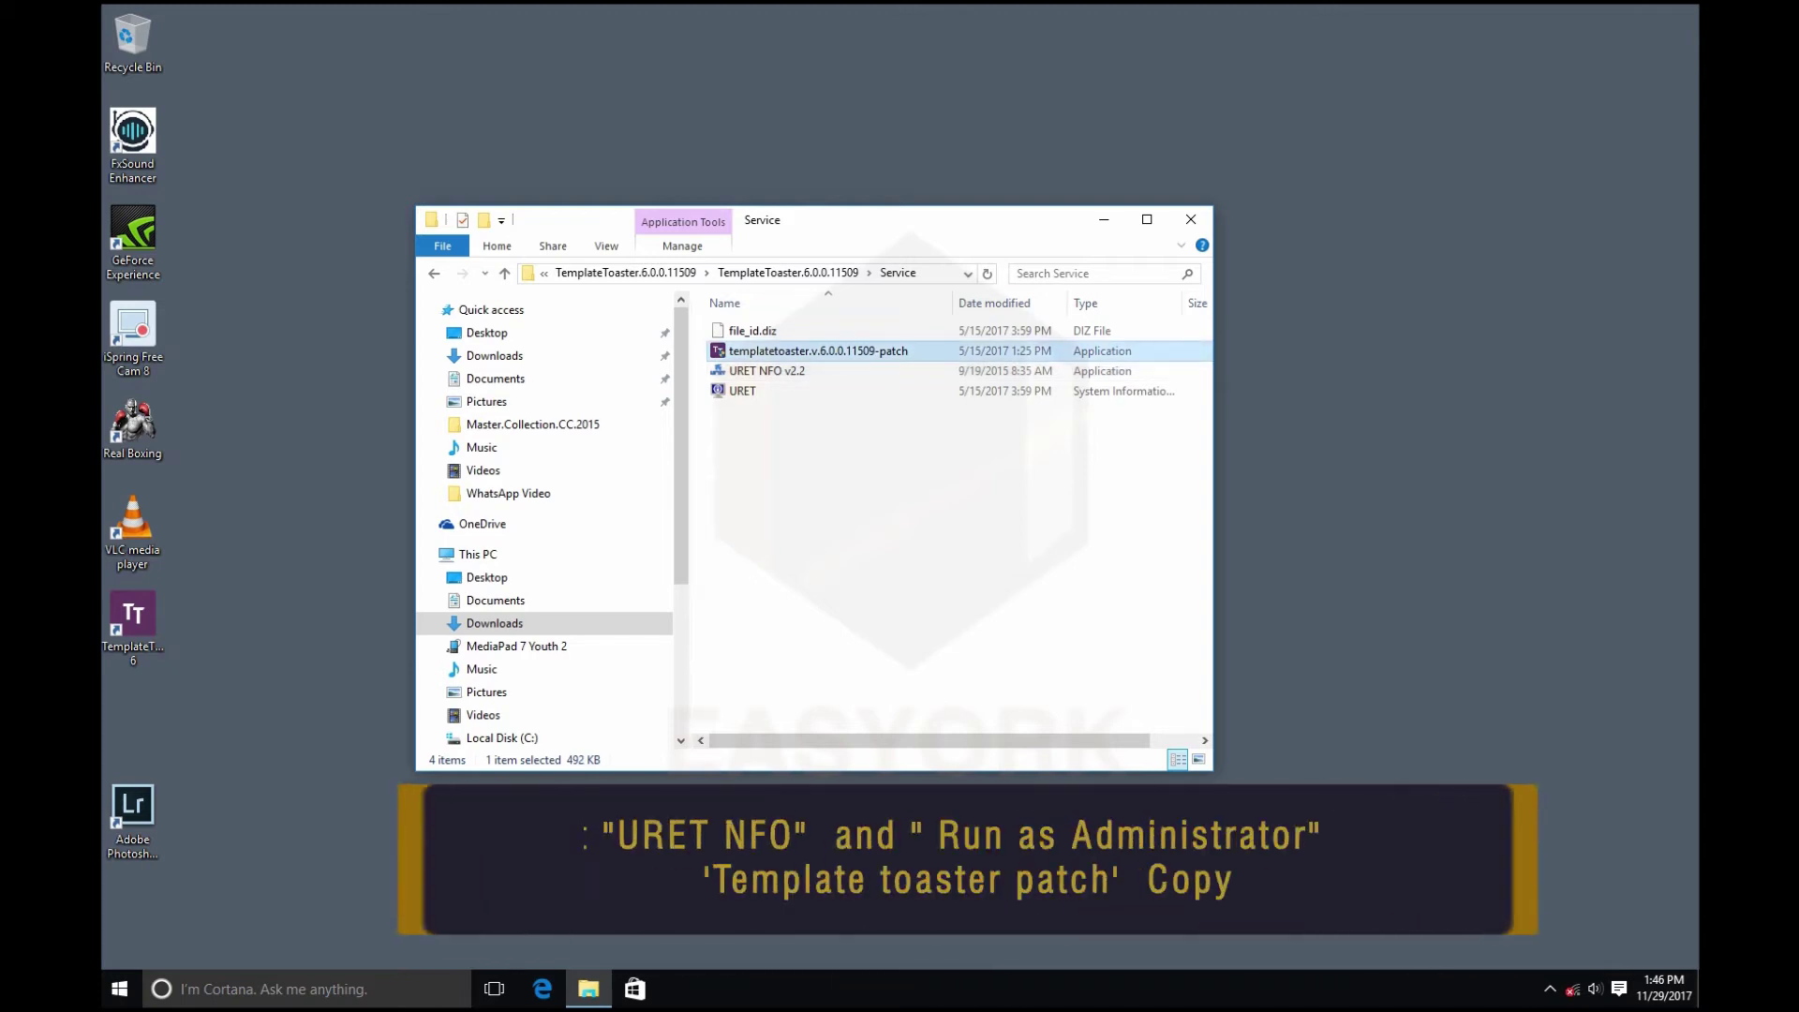
right_click(809, 352)
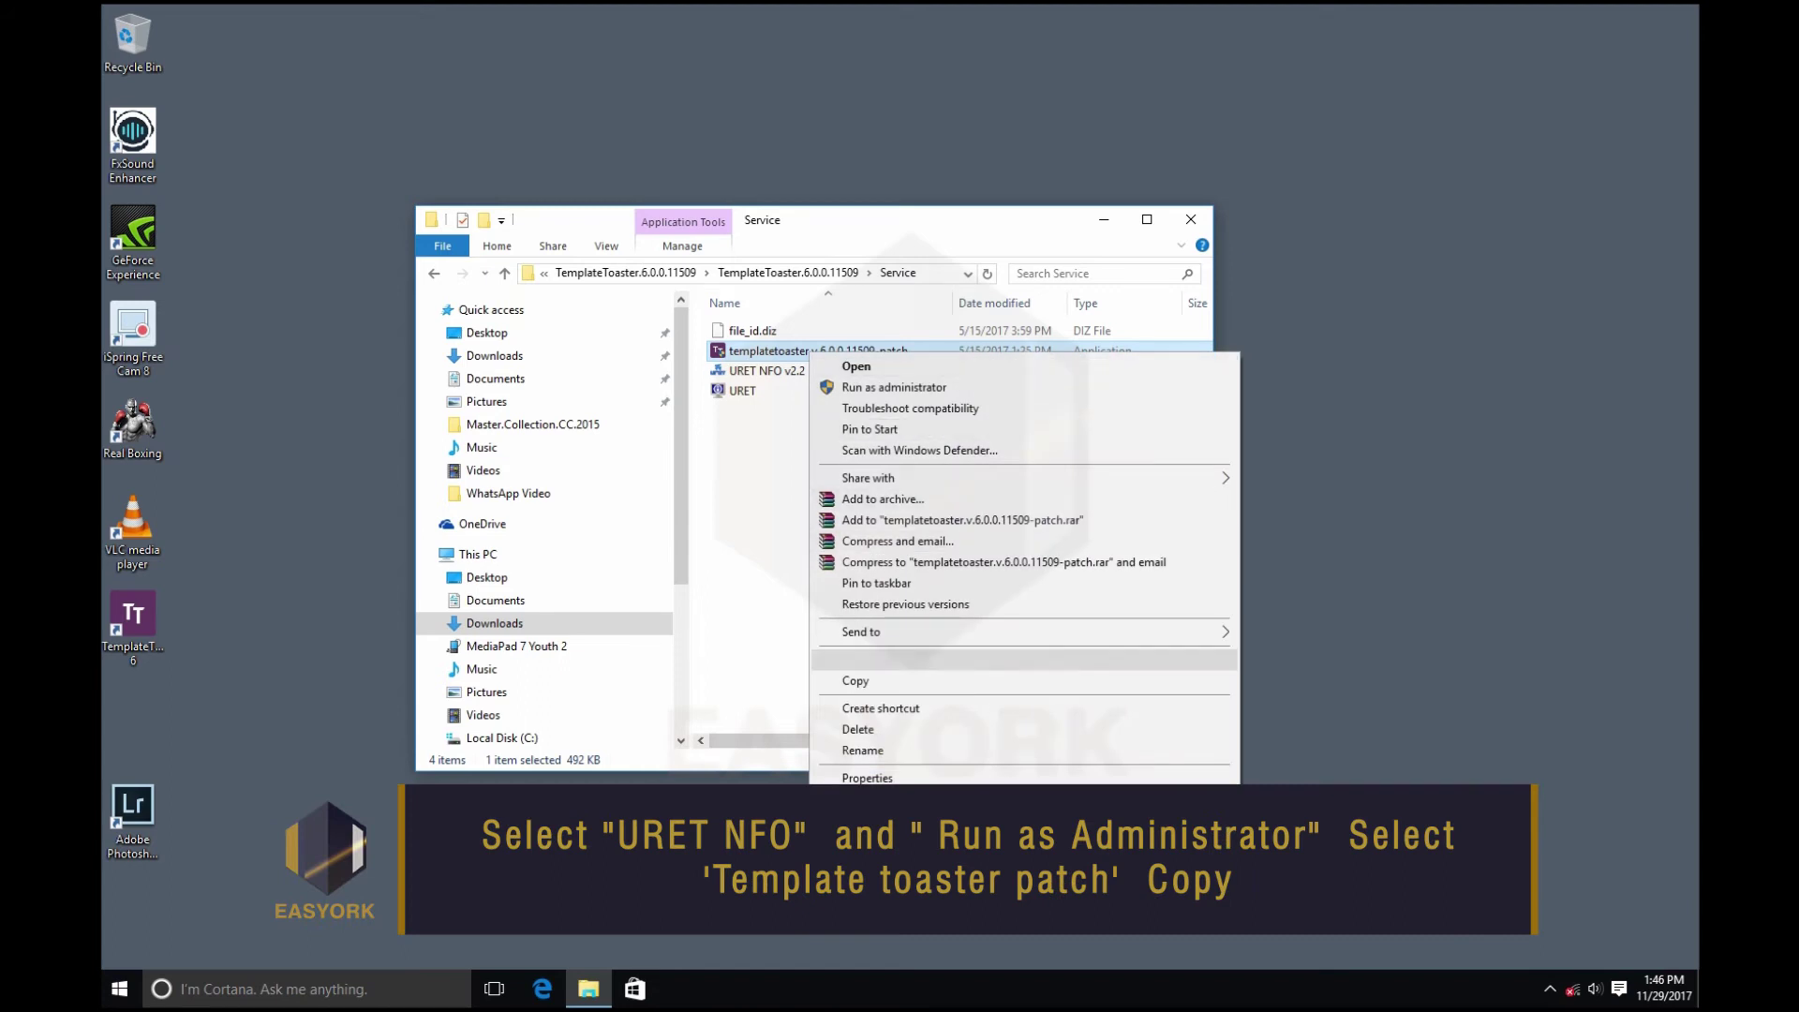
click(856, 680)
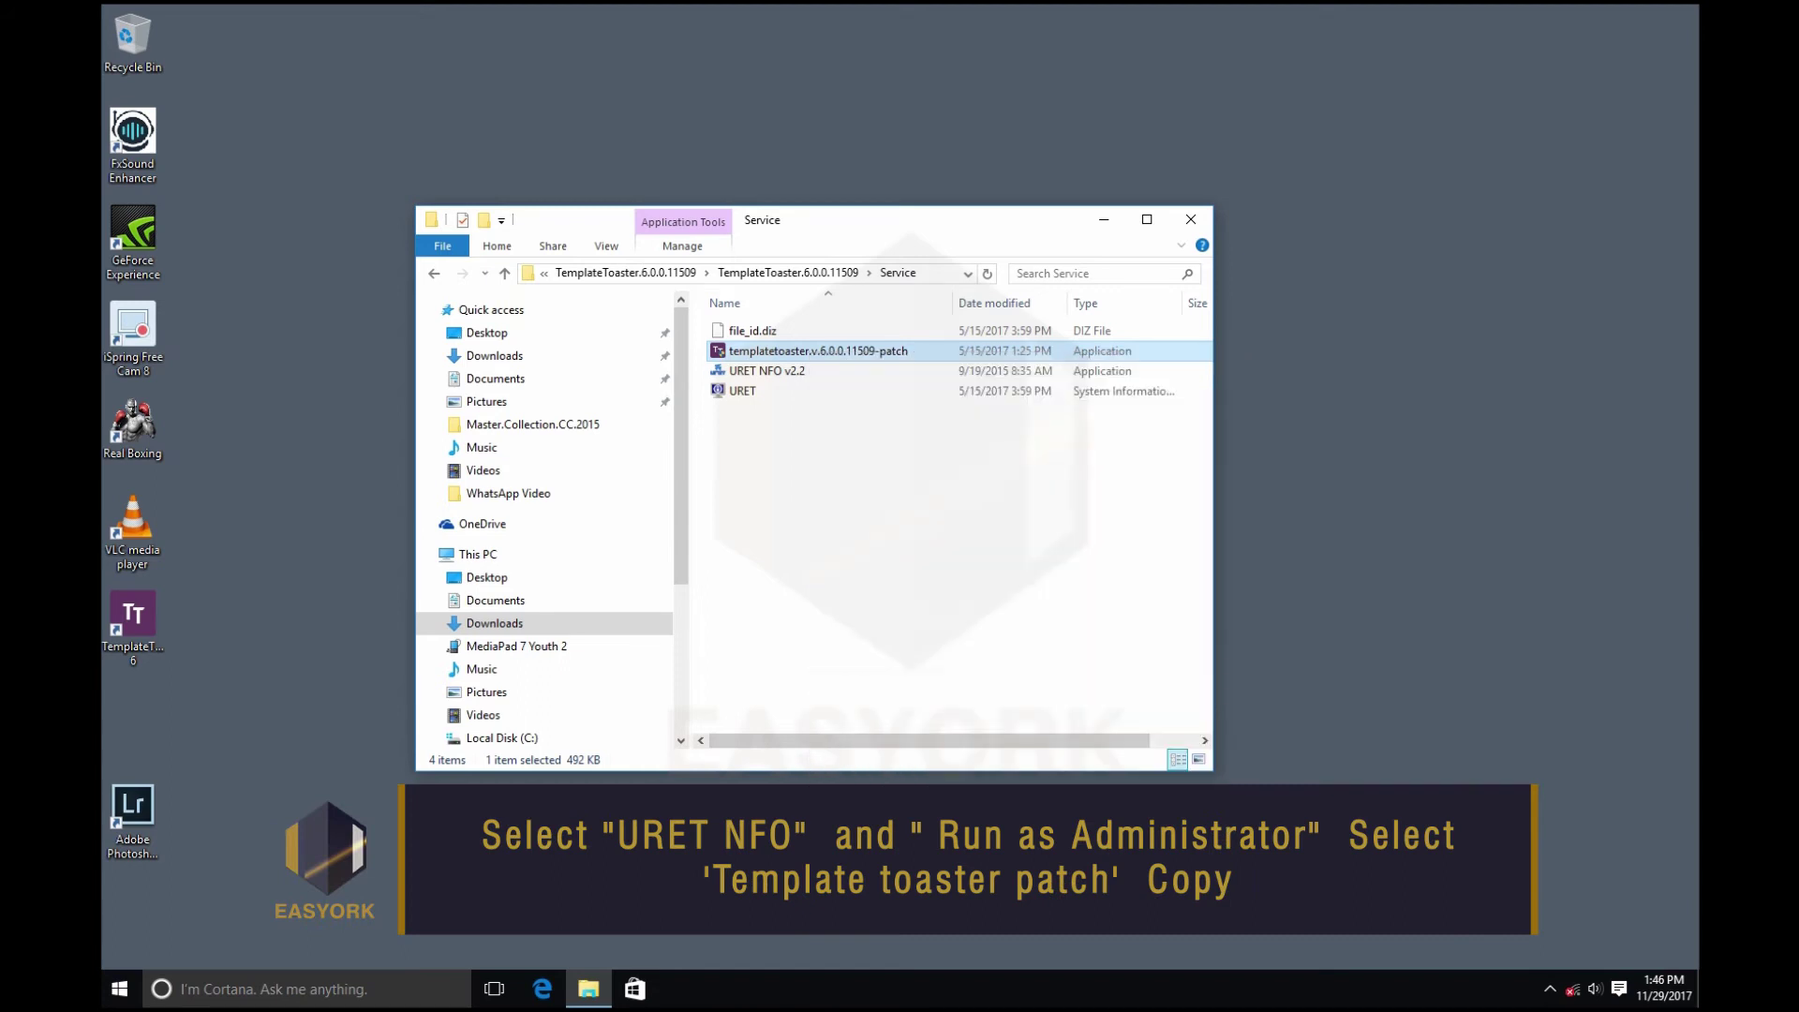
click(133, 616)
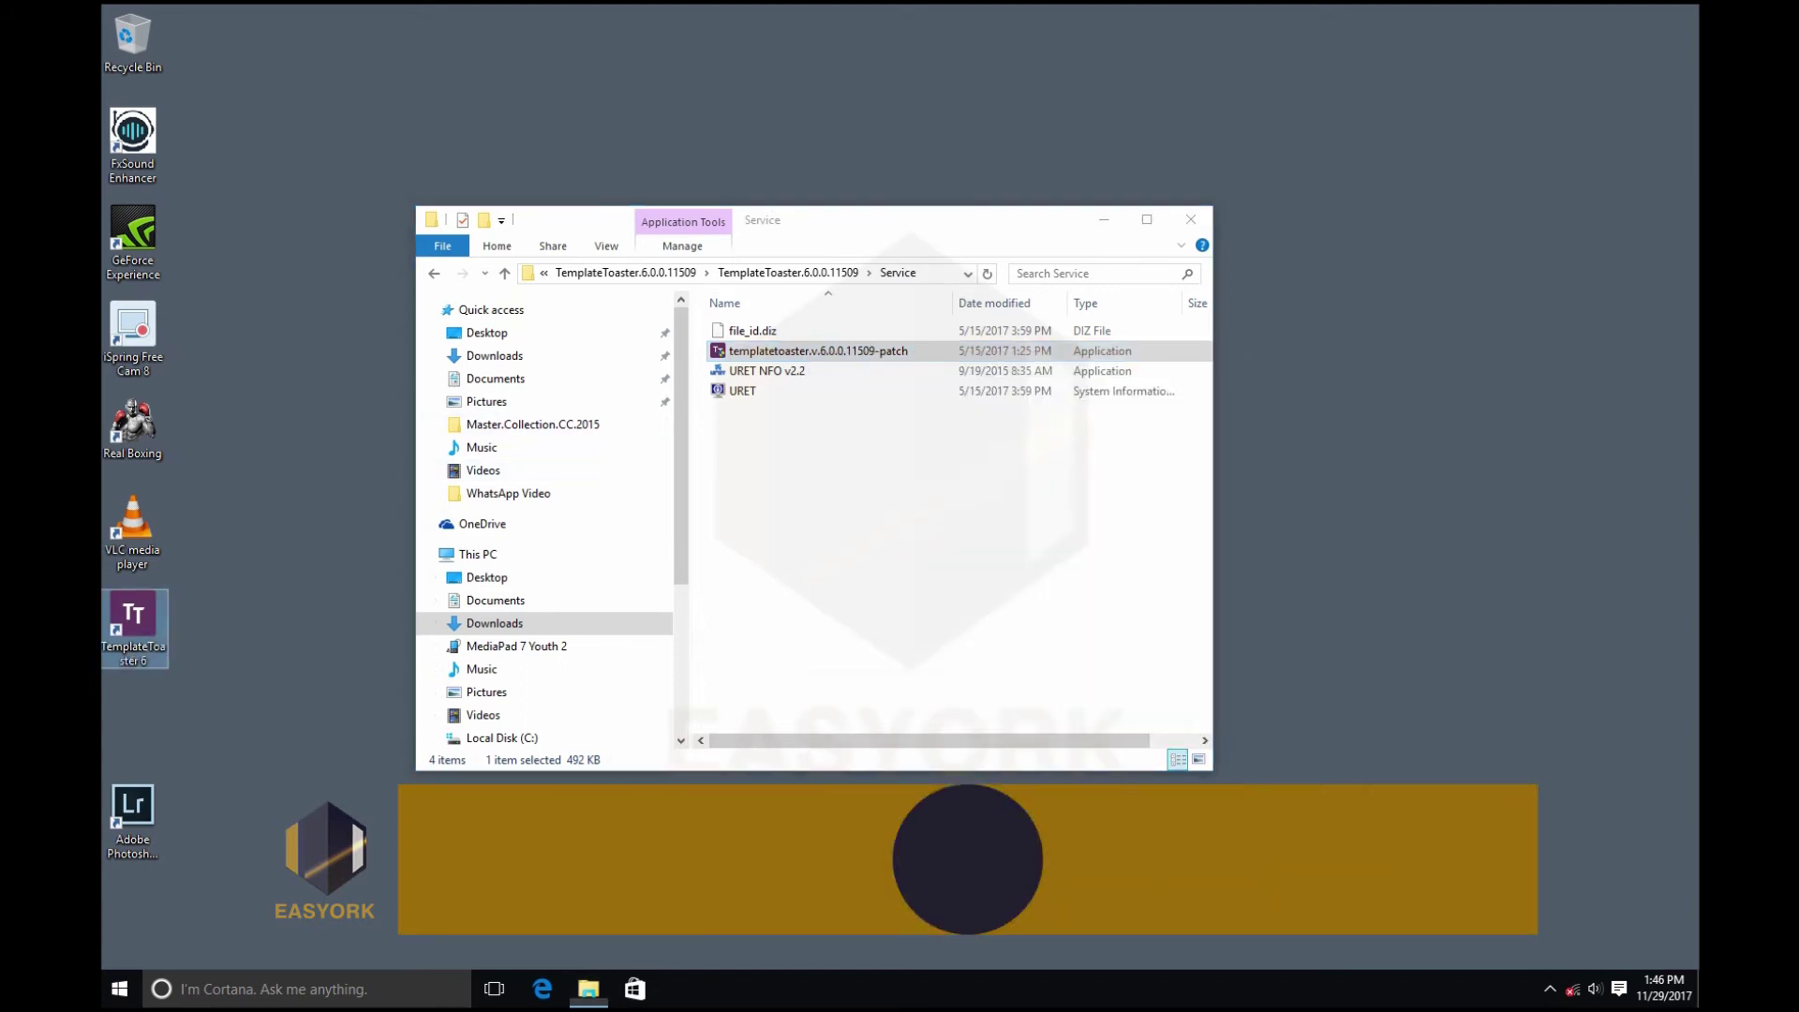
right_click(126, 624)
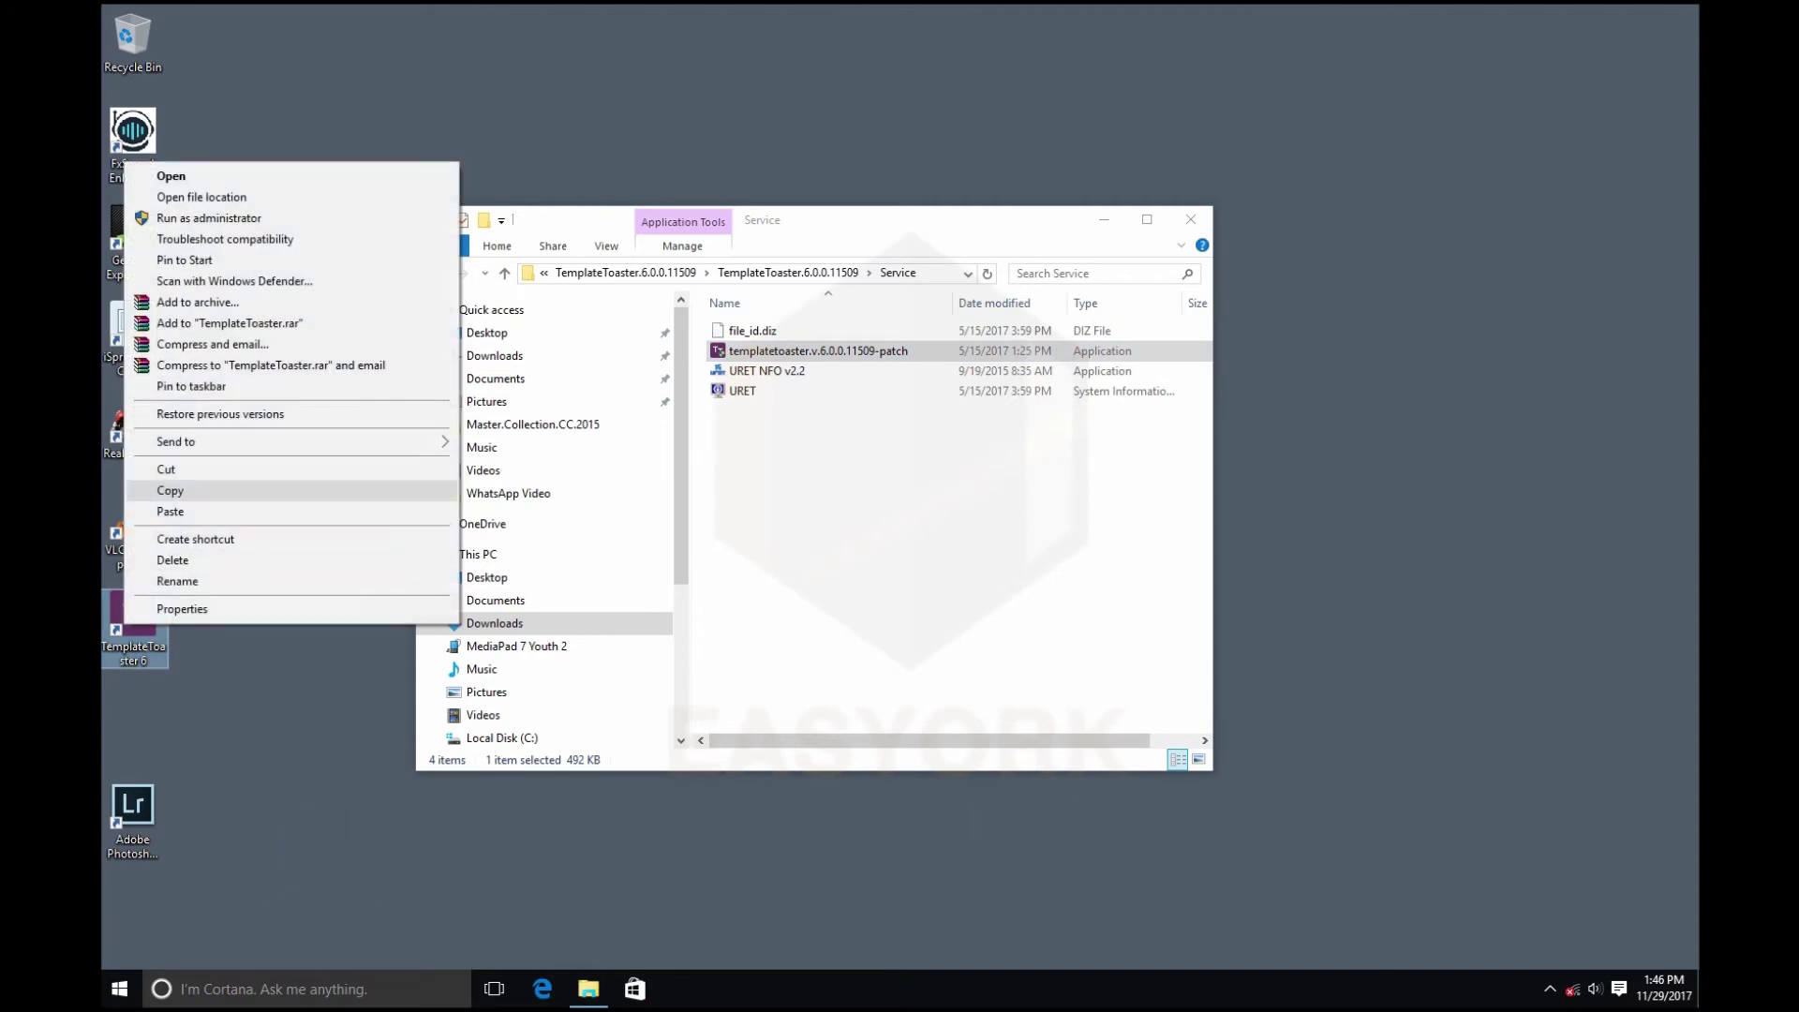
click(202, 197)
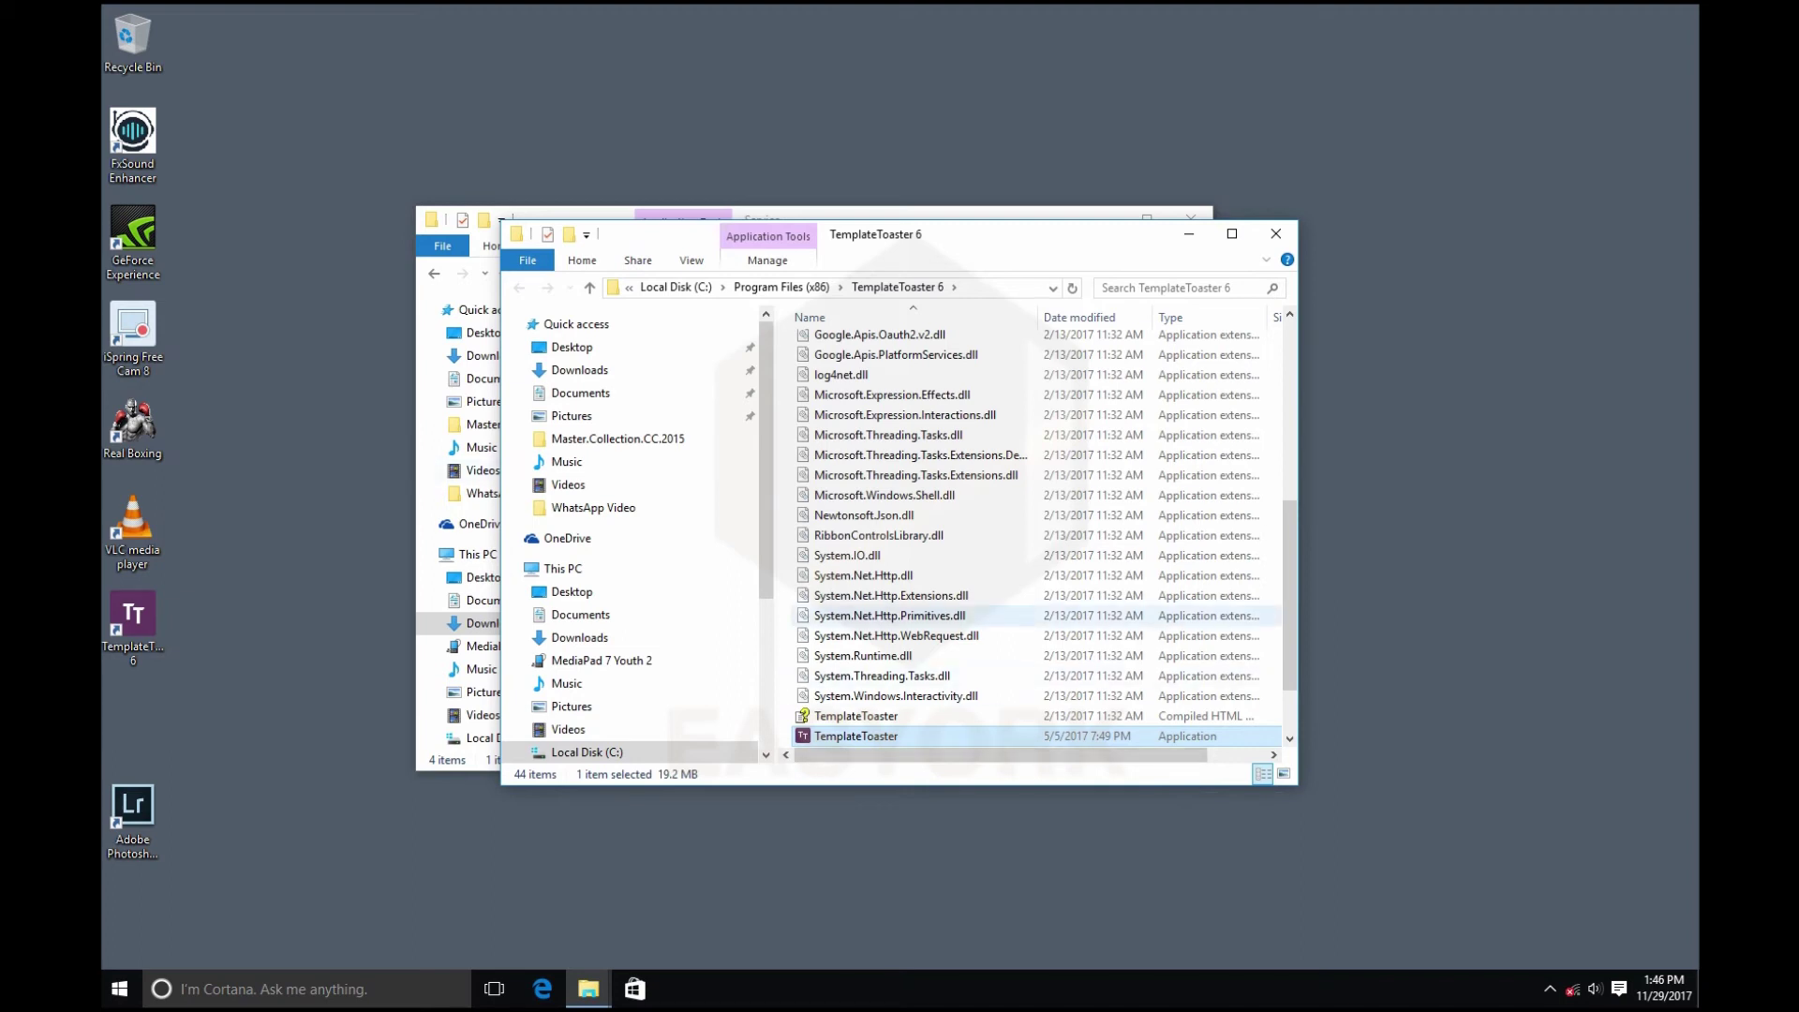
key(ctrl+v)
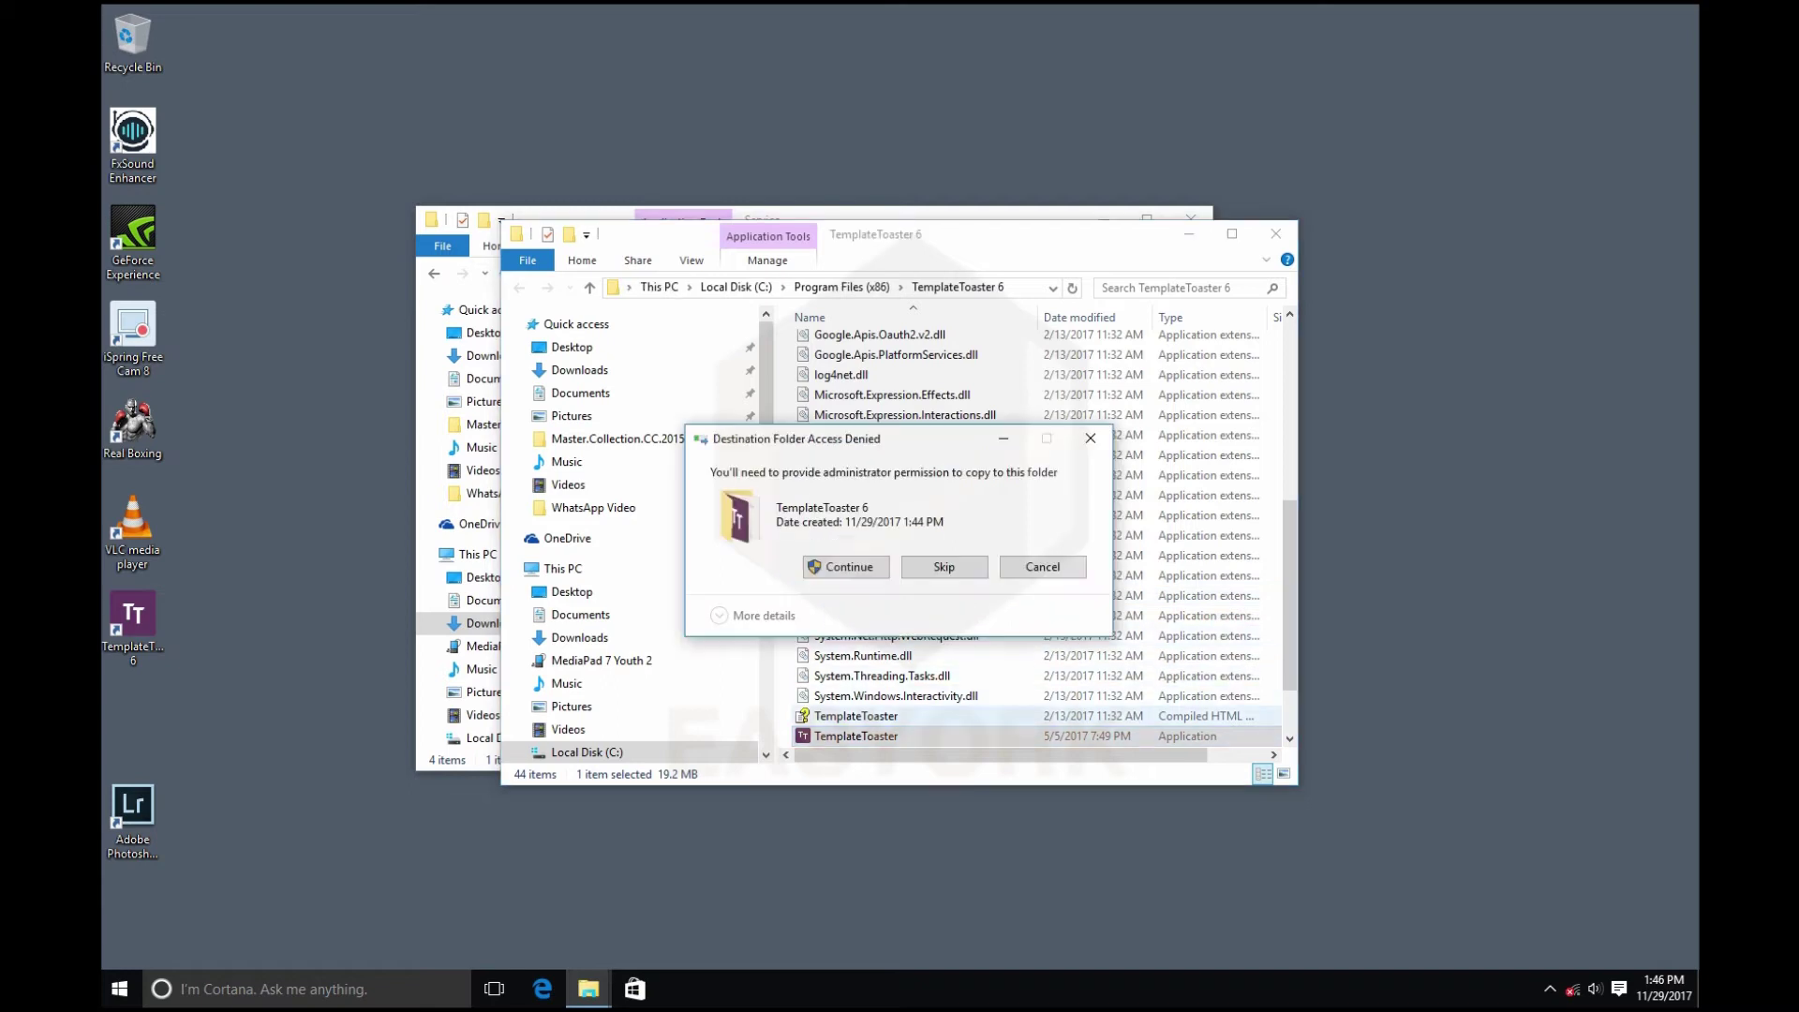
click(1042, 567)
drag(1118, 240, 1091, 165)
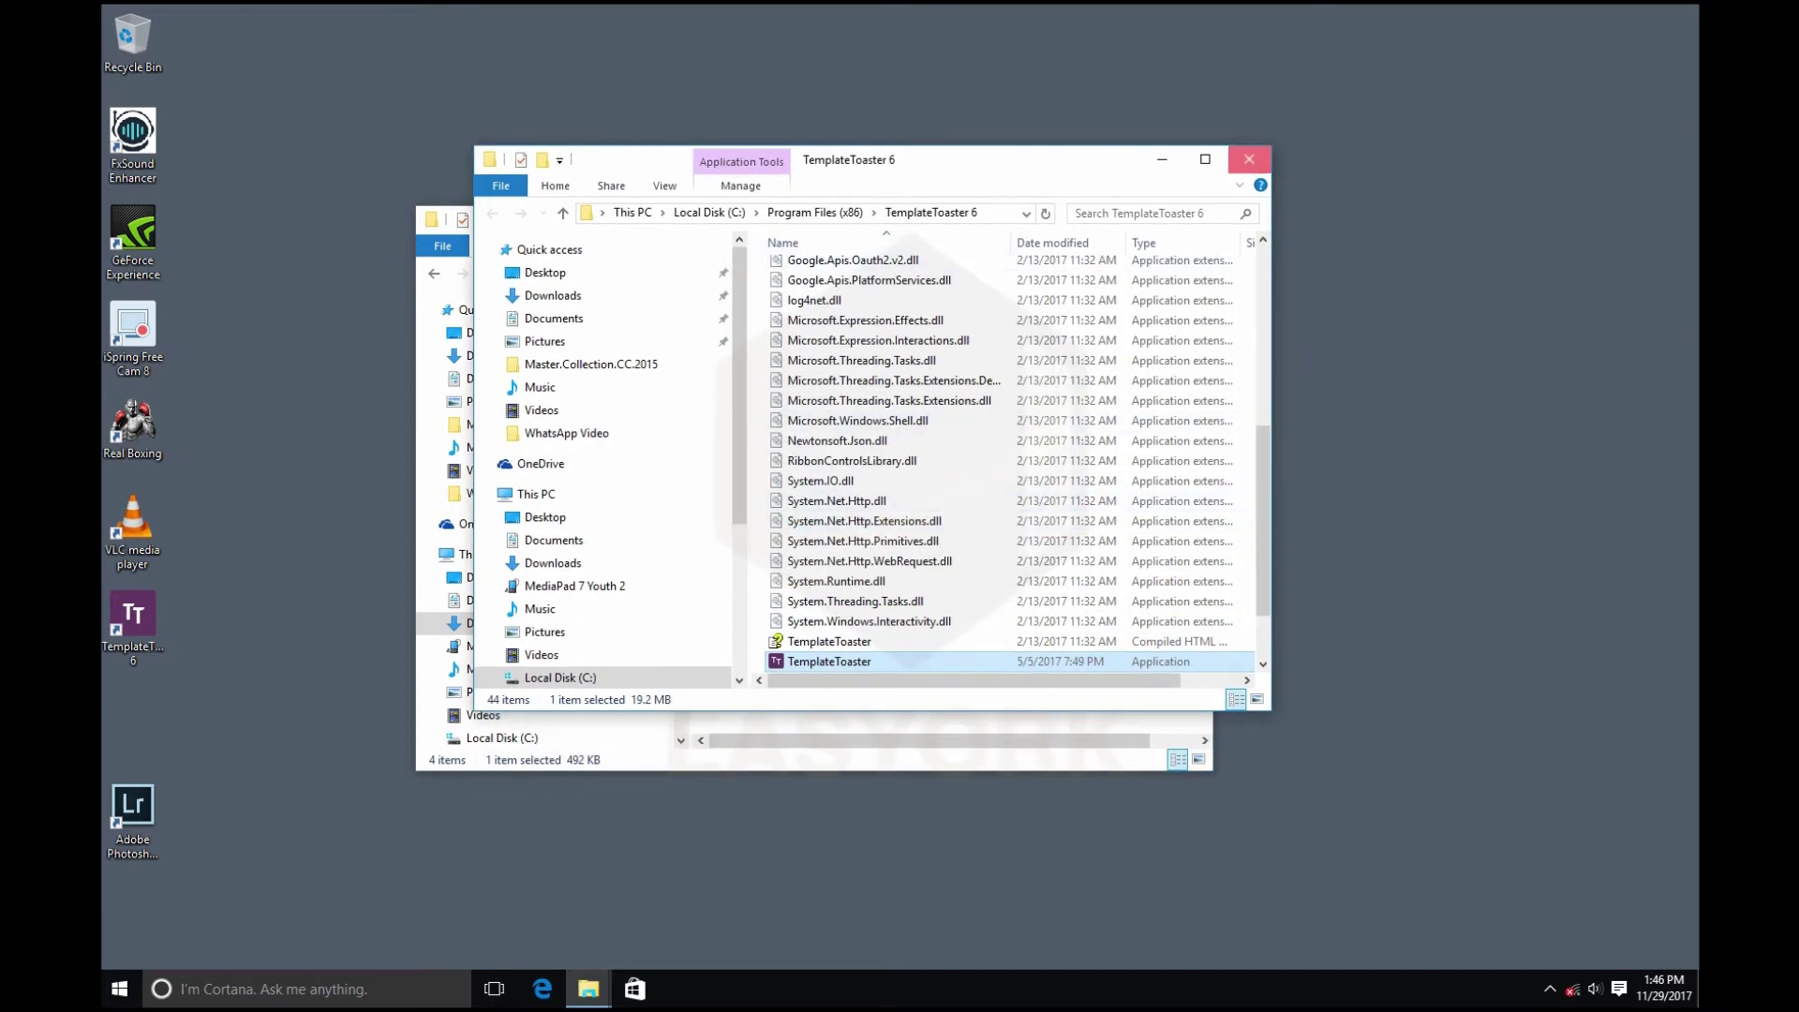
click(1250, 158)
Open the file location of the TemplateToaster 6 desktop shortcut and paste the copied patch file there with administrator permission.
click(134, 618)
right_click(136, 611)
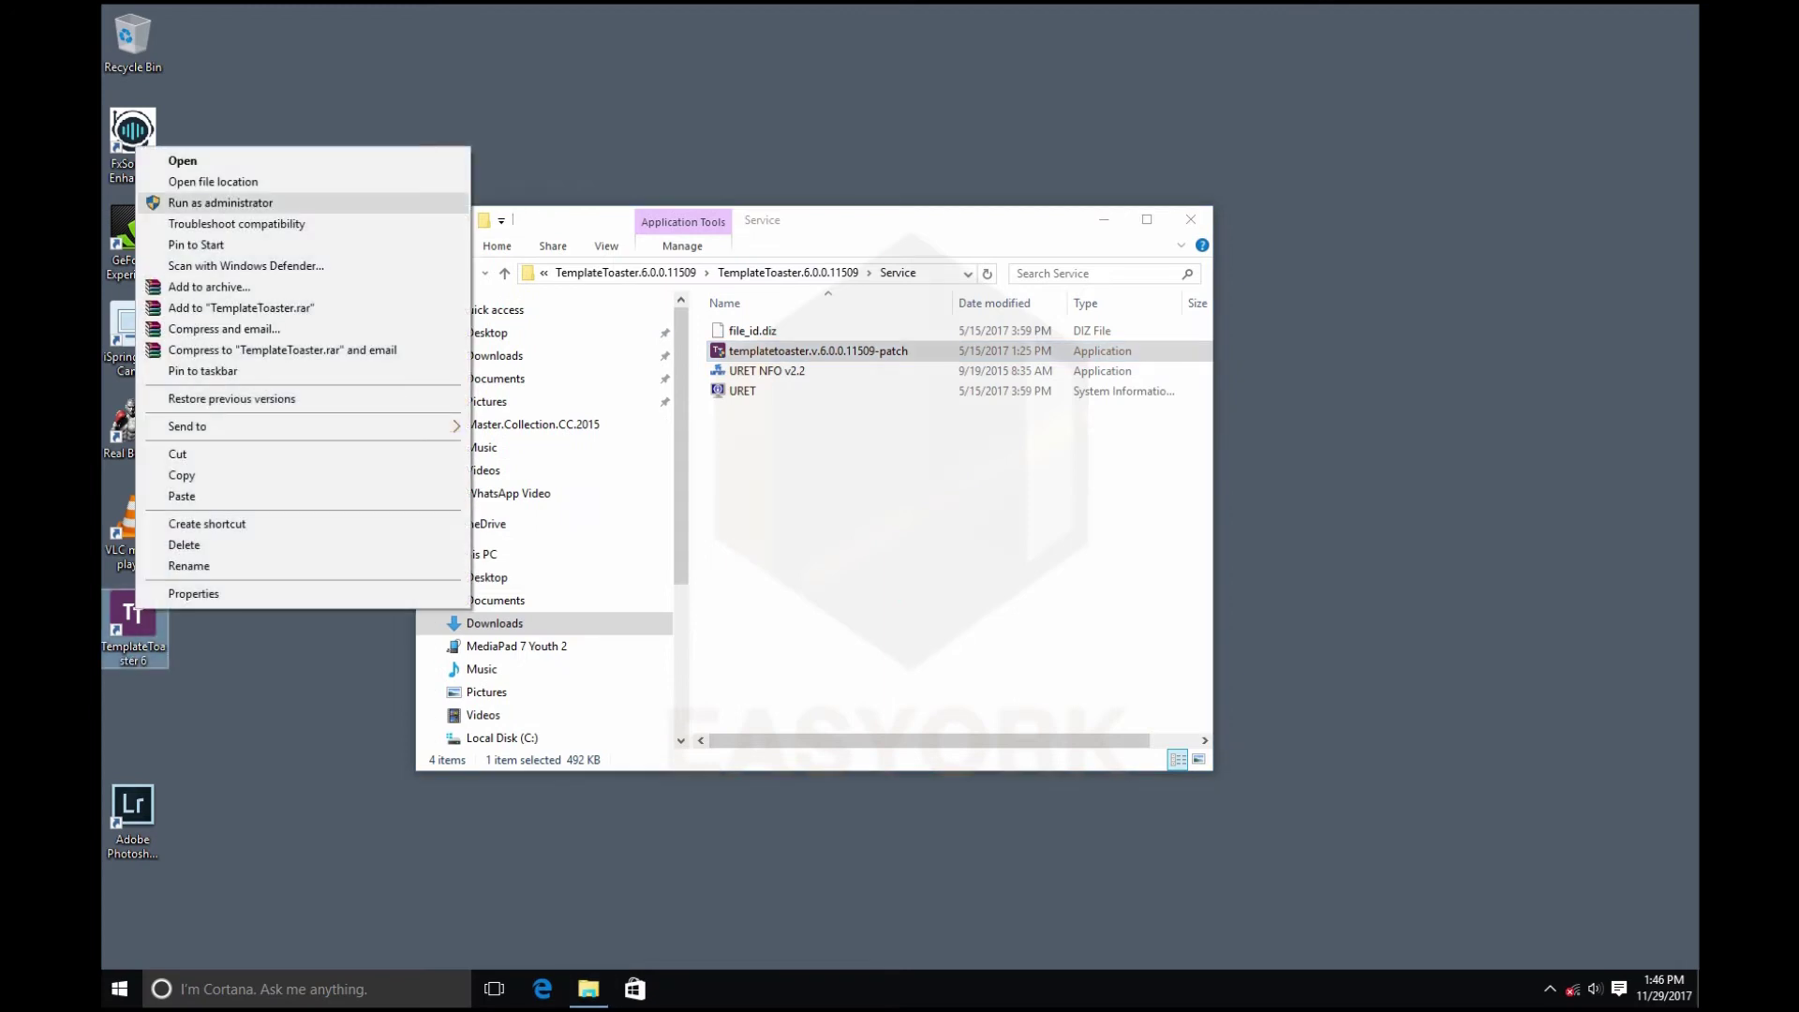
click(213, 182)
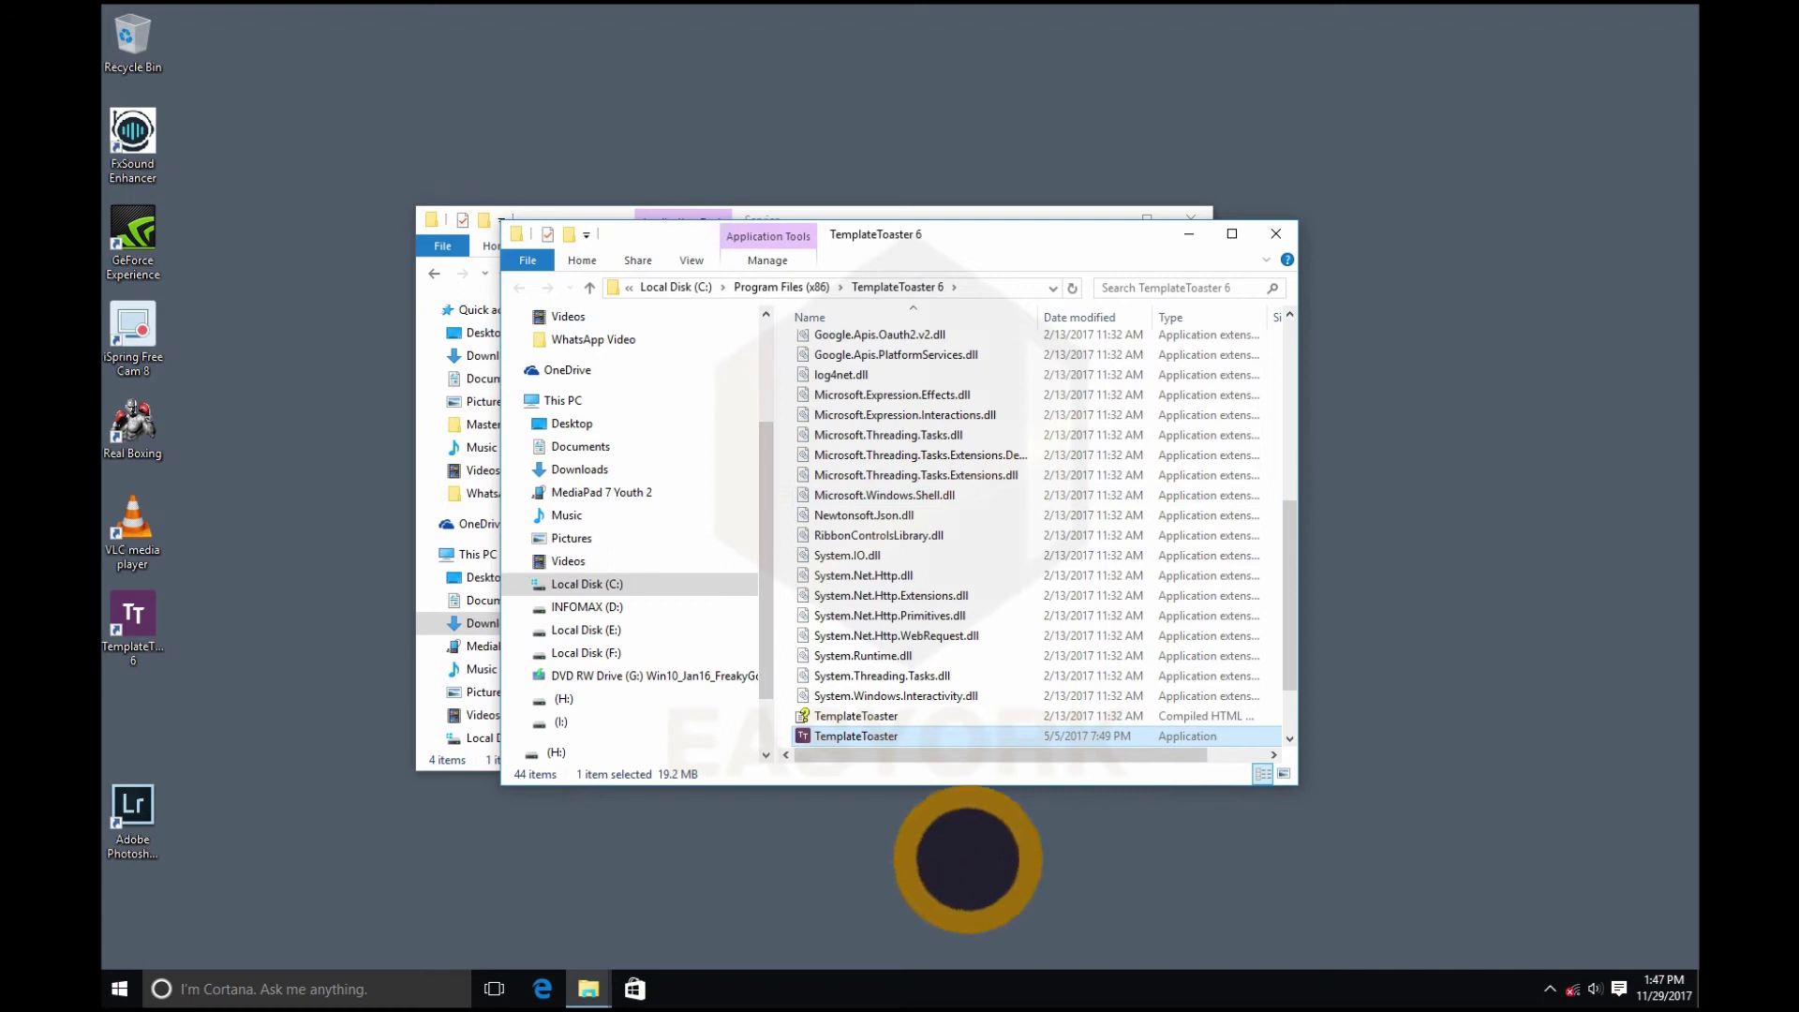
drag(1106, 235, 947, 98)
drag(1139, 650, 1478, 854)
right_click(1242, 661)
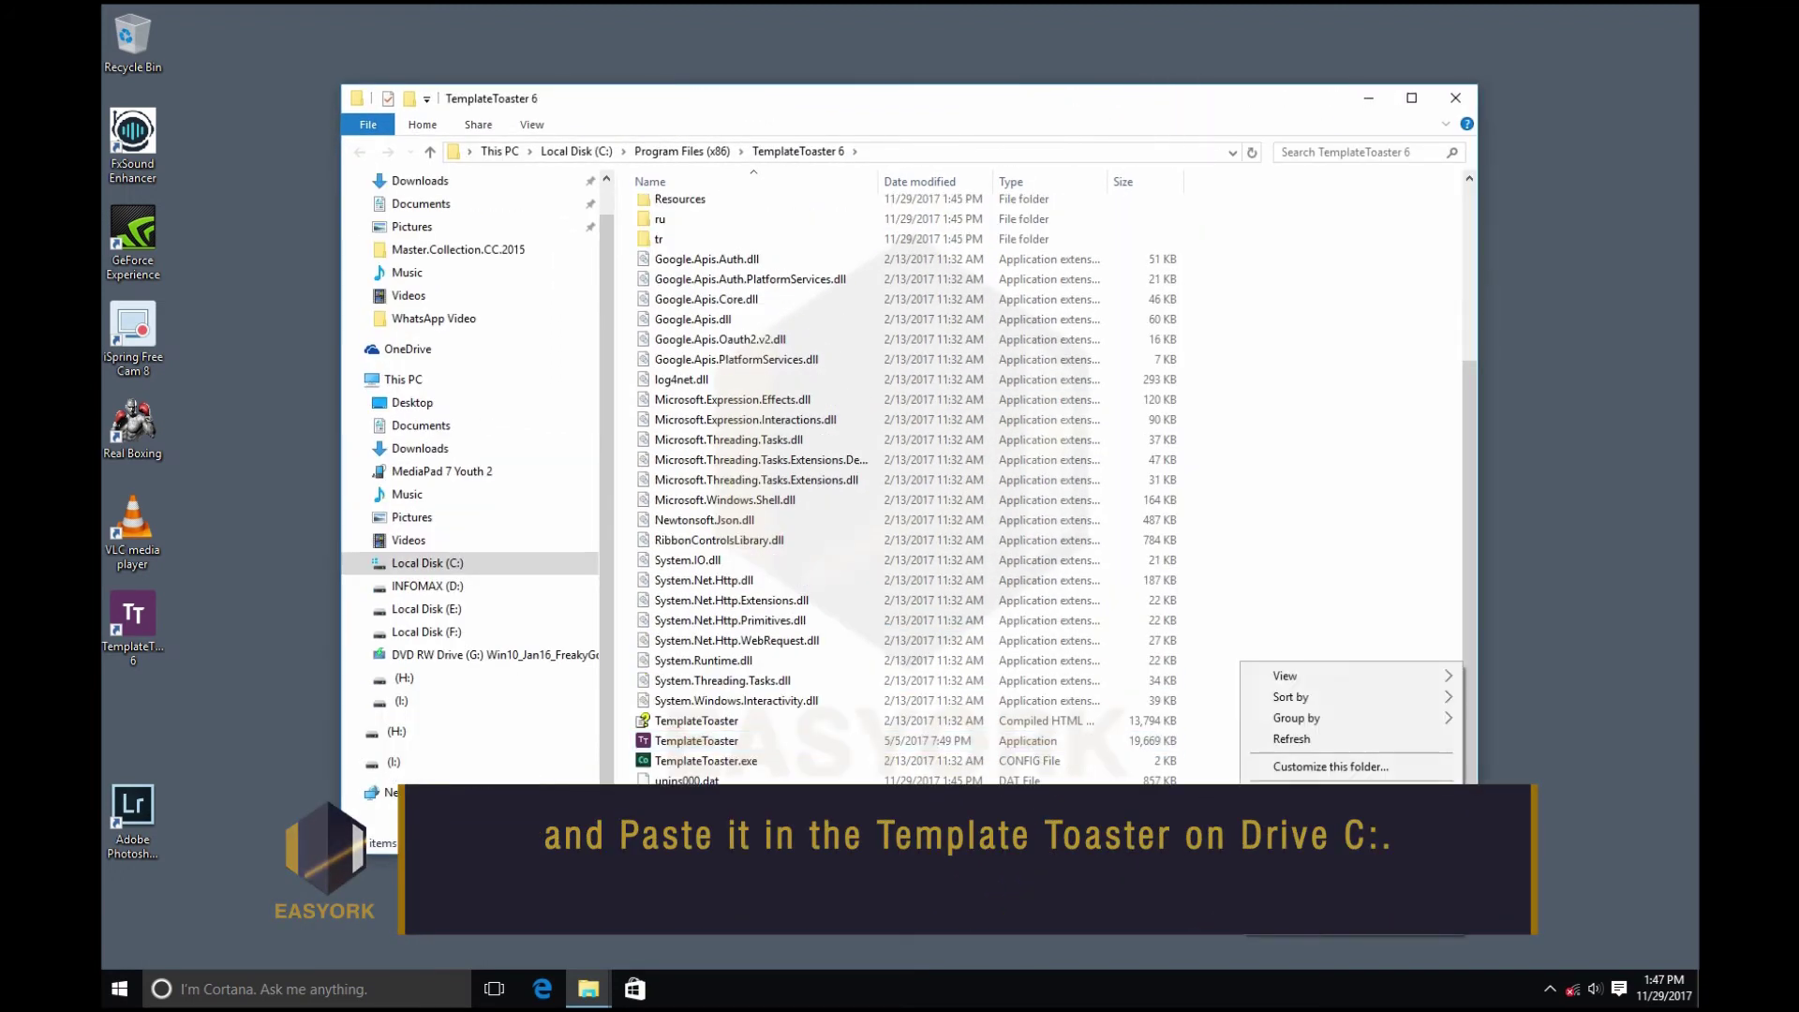
click(1301, 796)
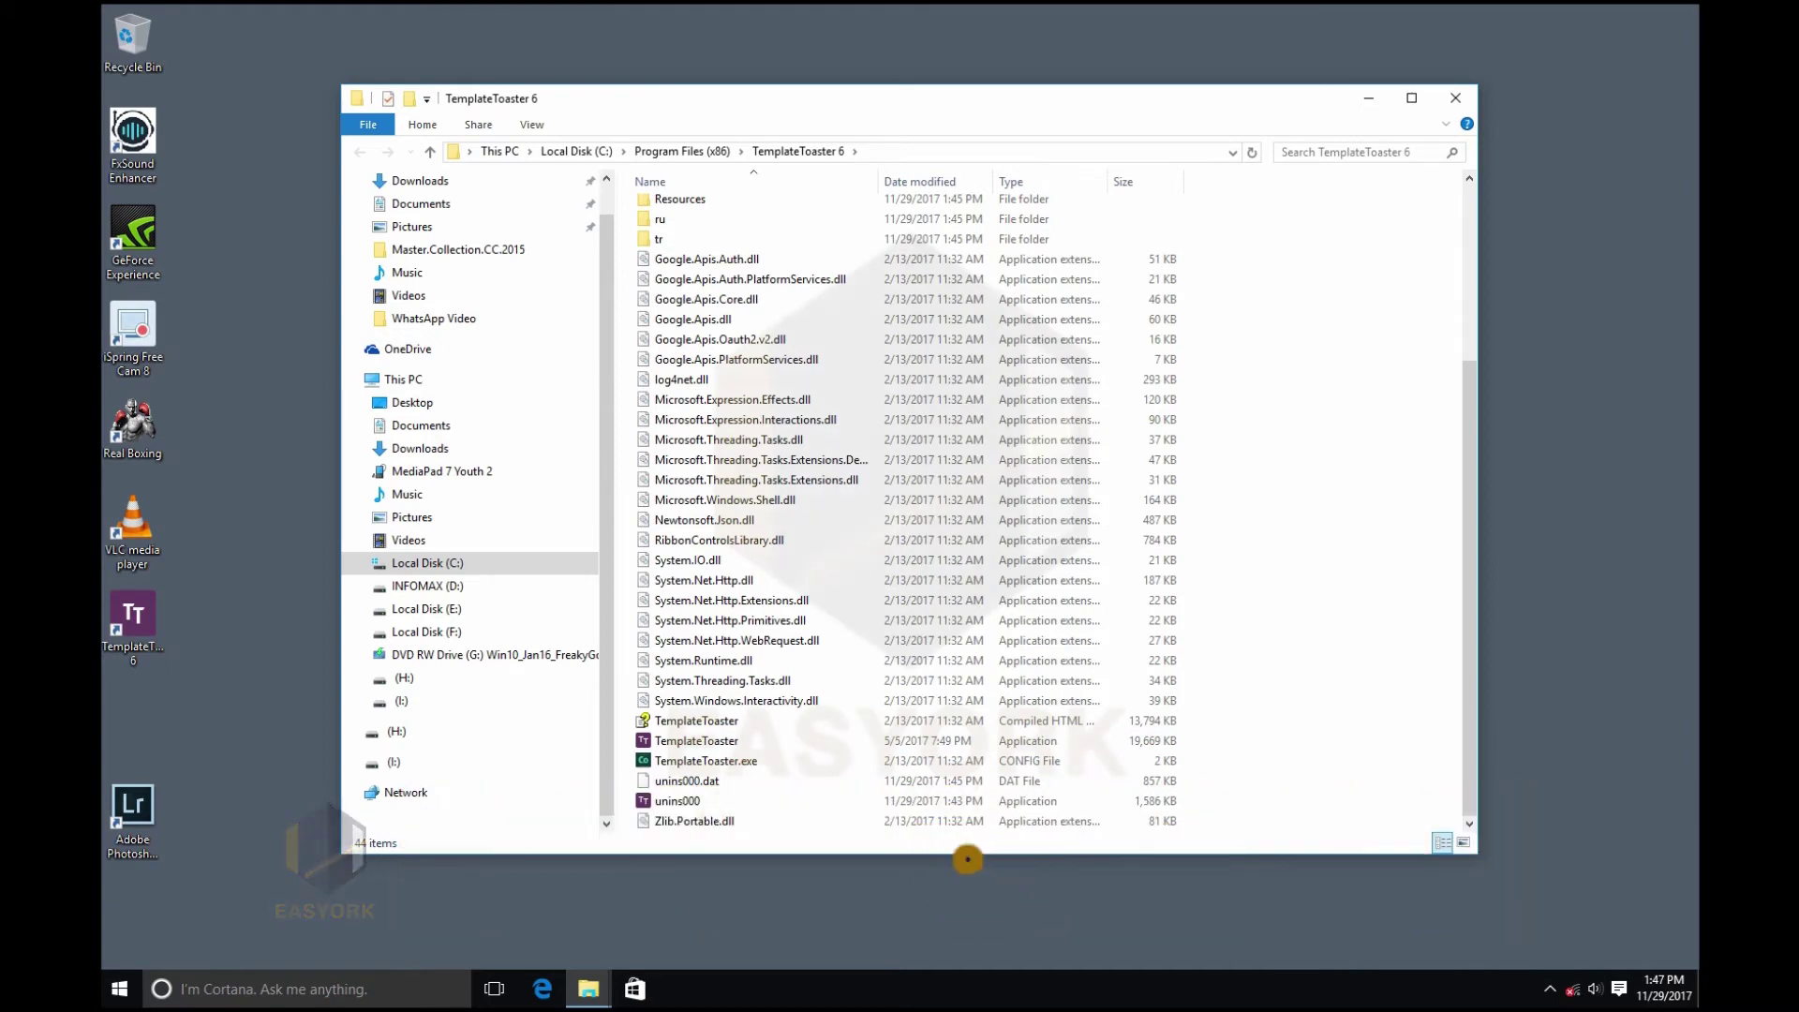
key(ctrl+v)
key(Return)
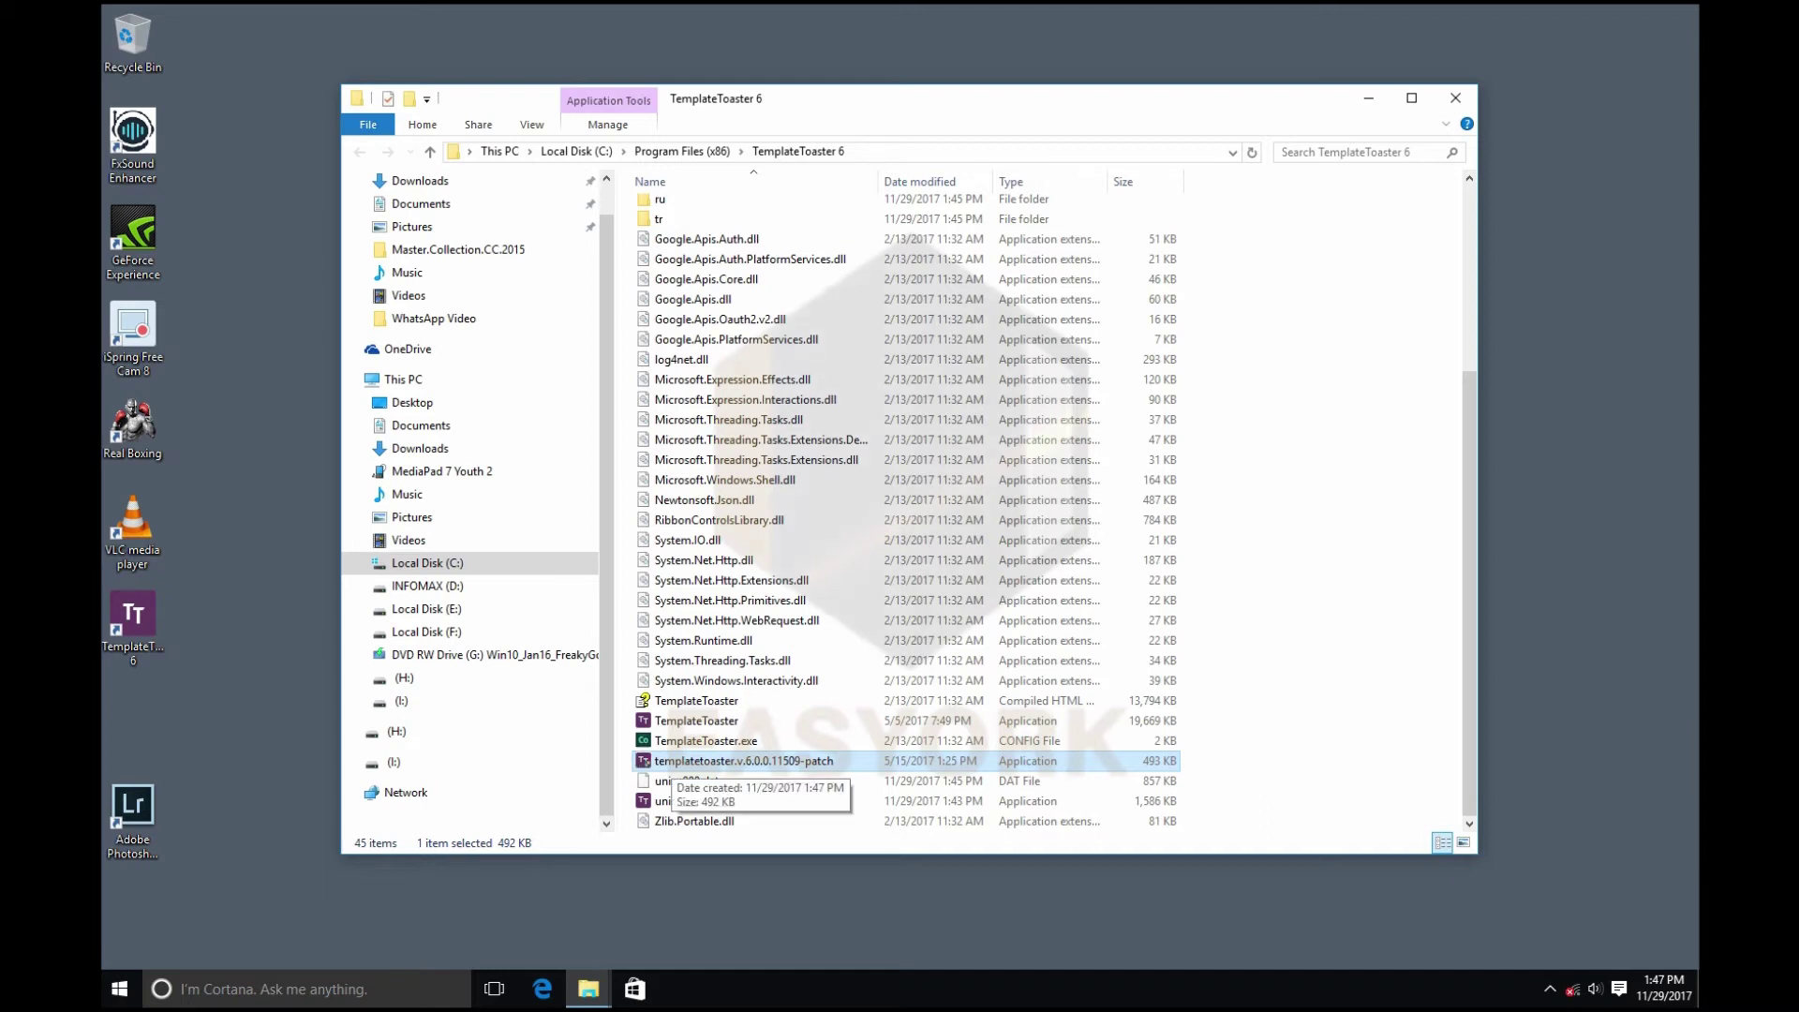
Run the pasted patch file as administrator, apply the patch with Backup enabled, and close the patcher.
right_click(666, 761)
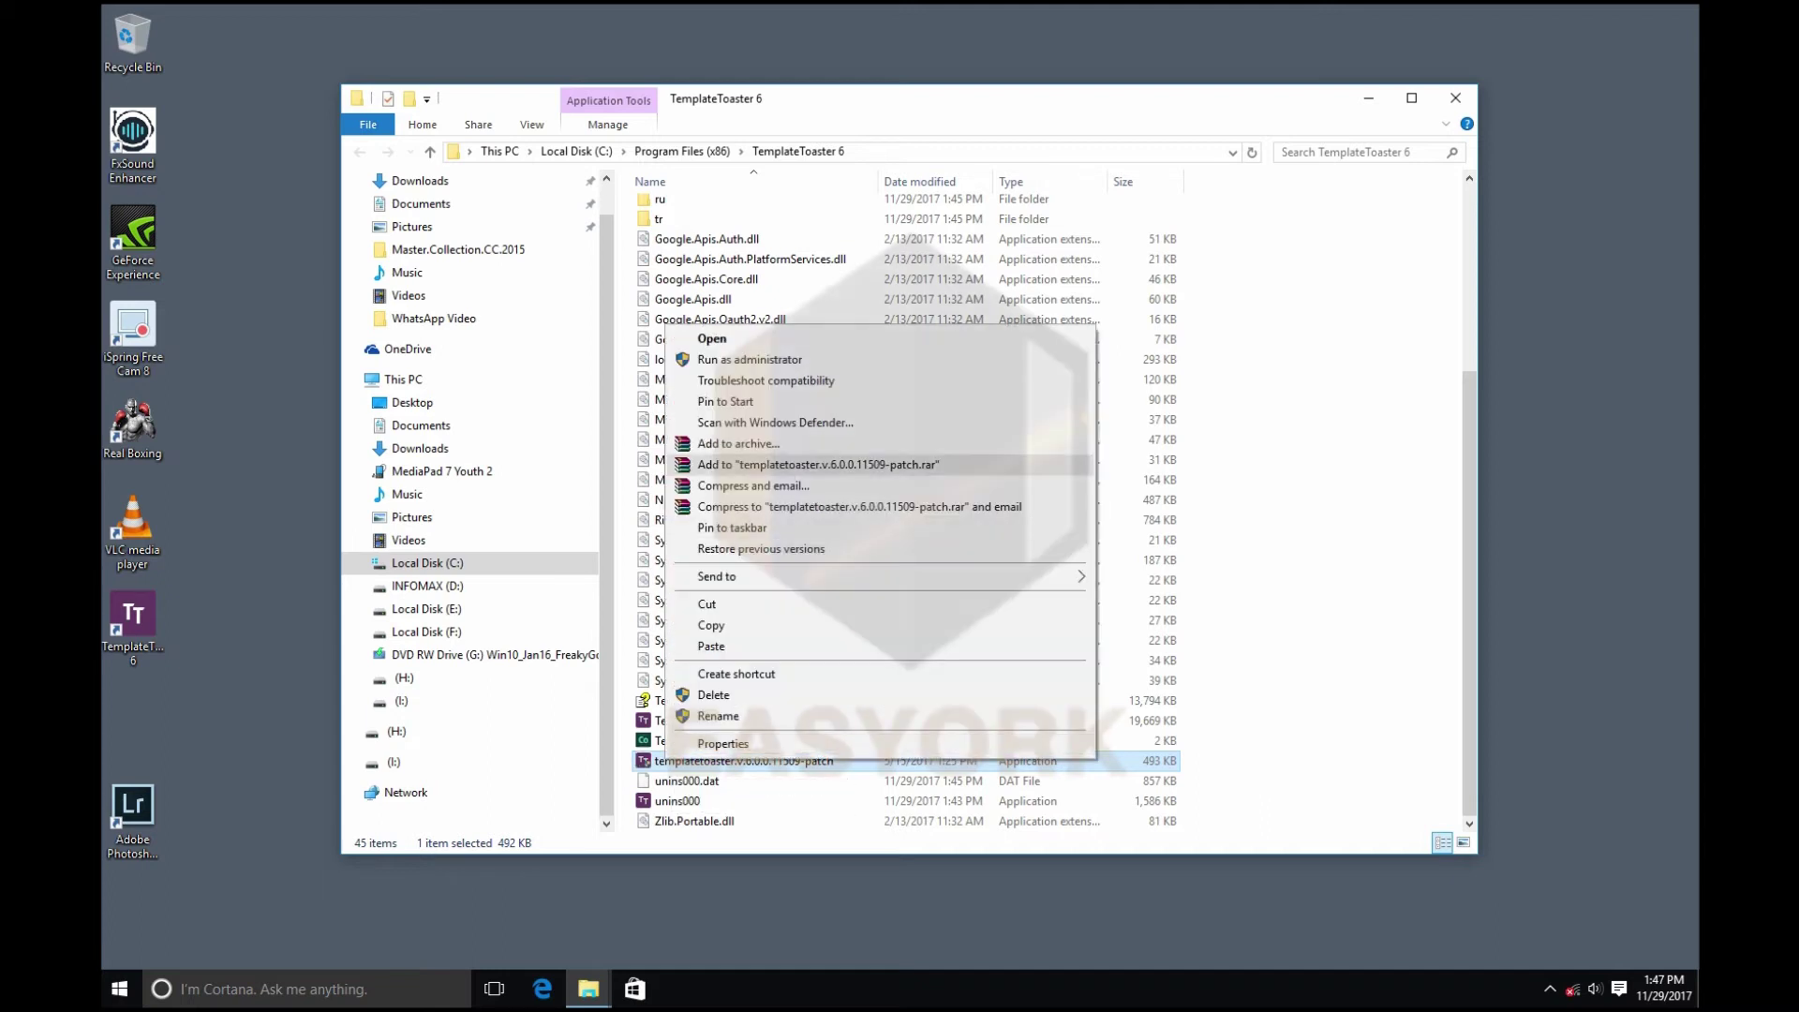
click(712, 359)
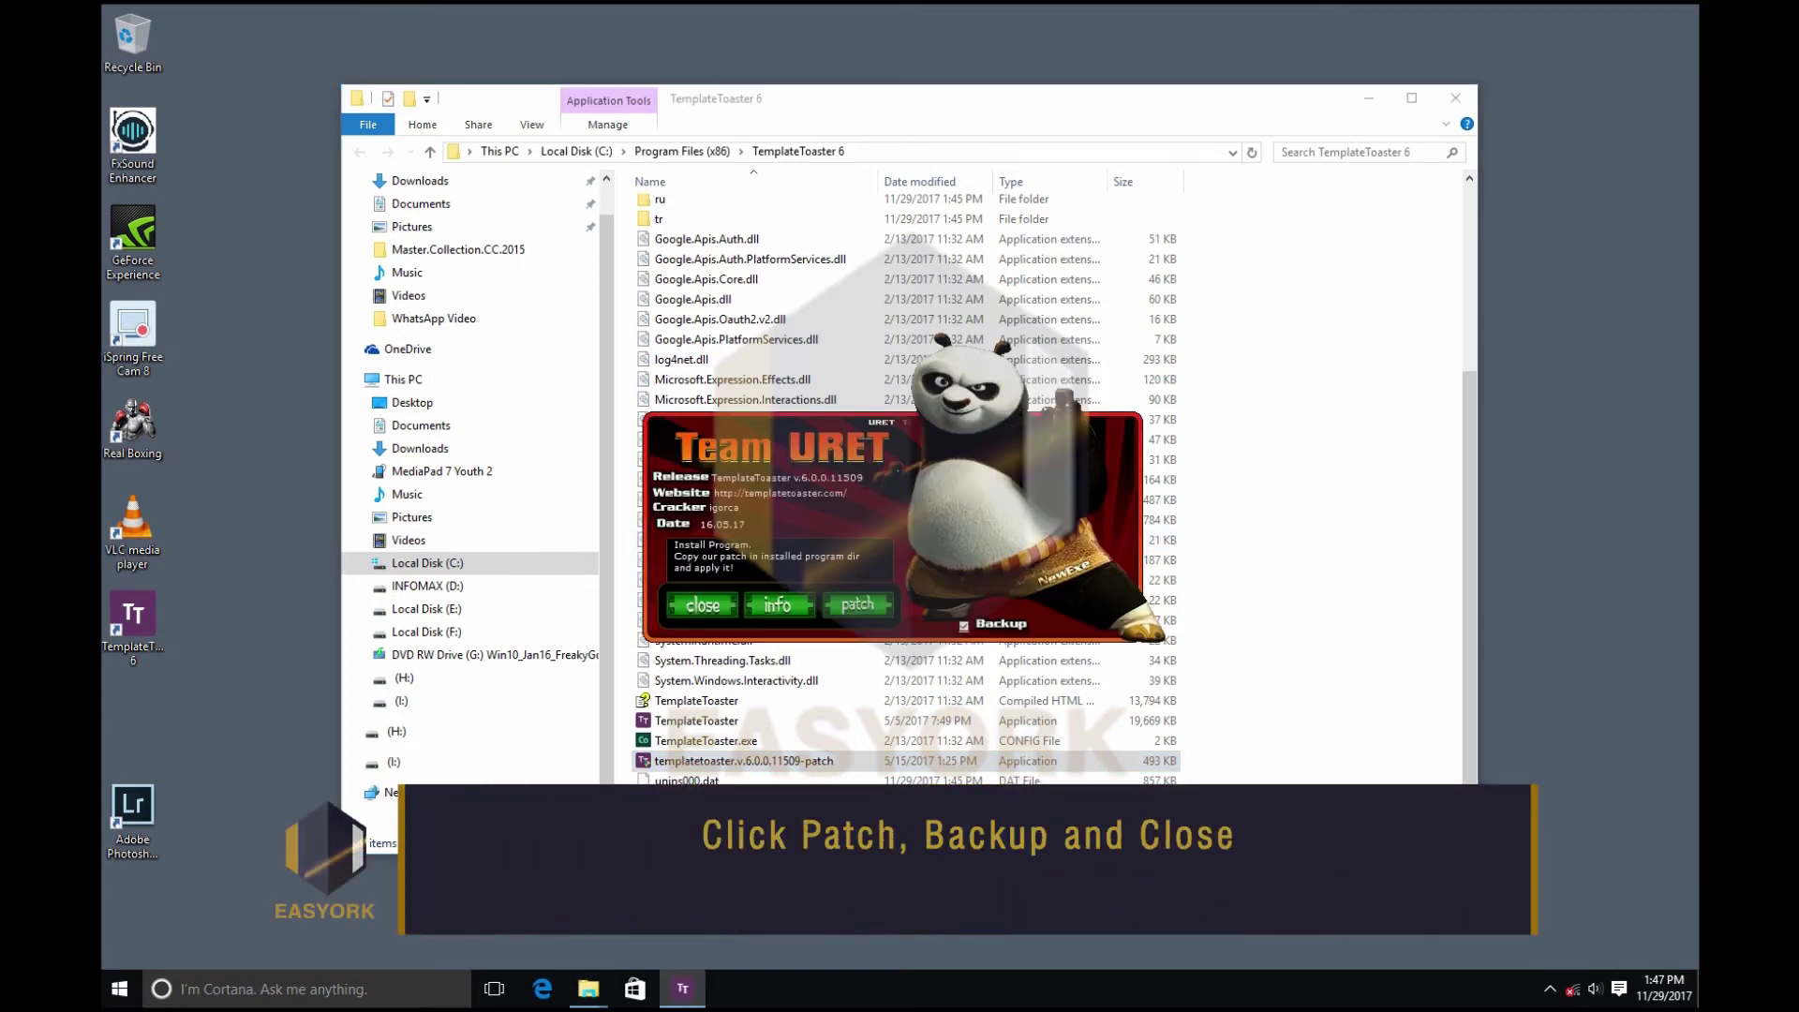
click(858, 606)
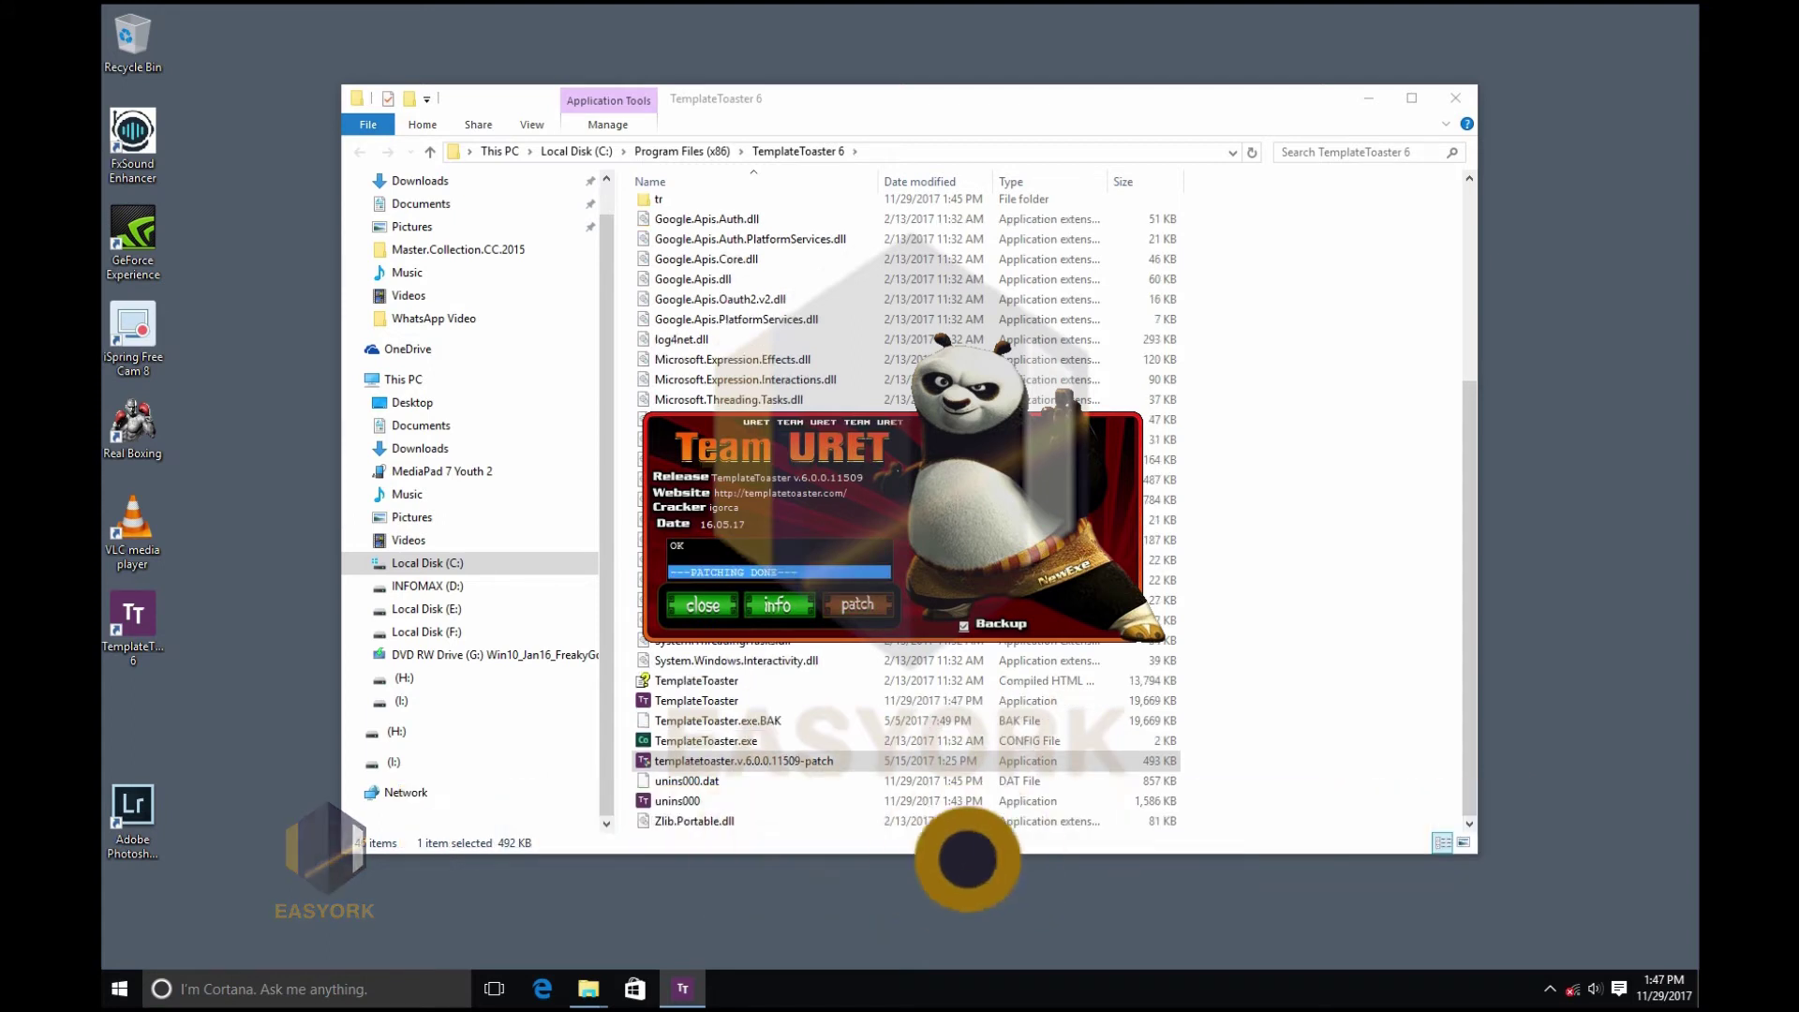
click(703, 604)
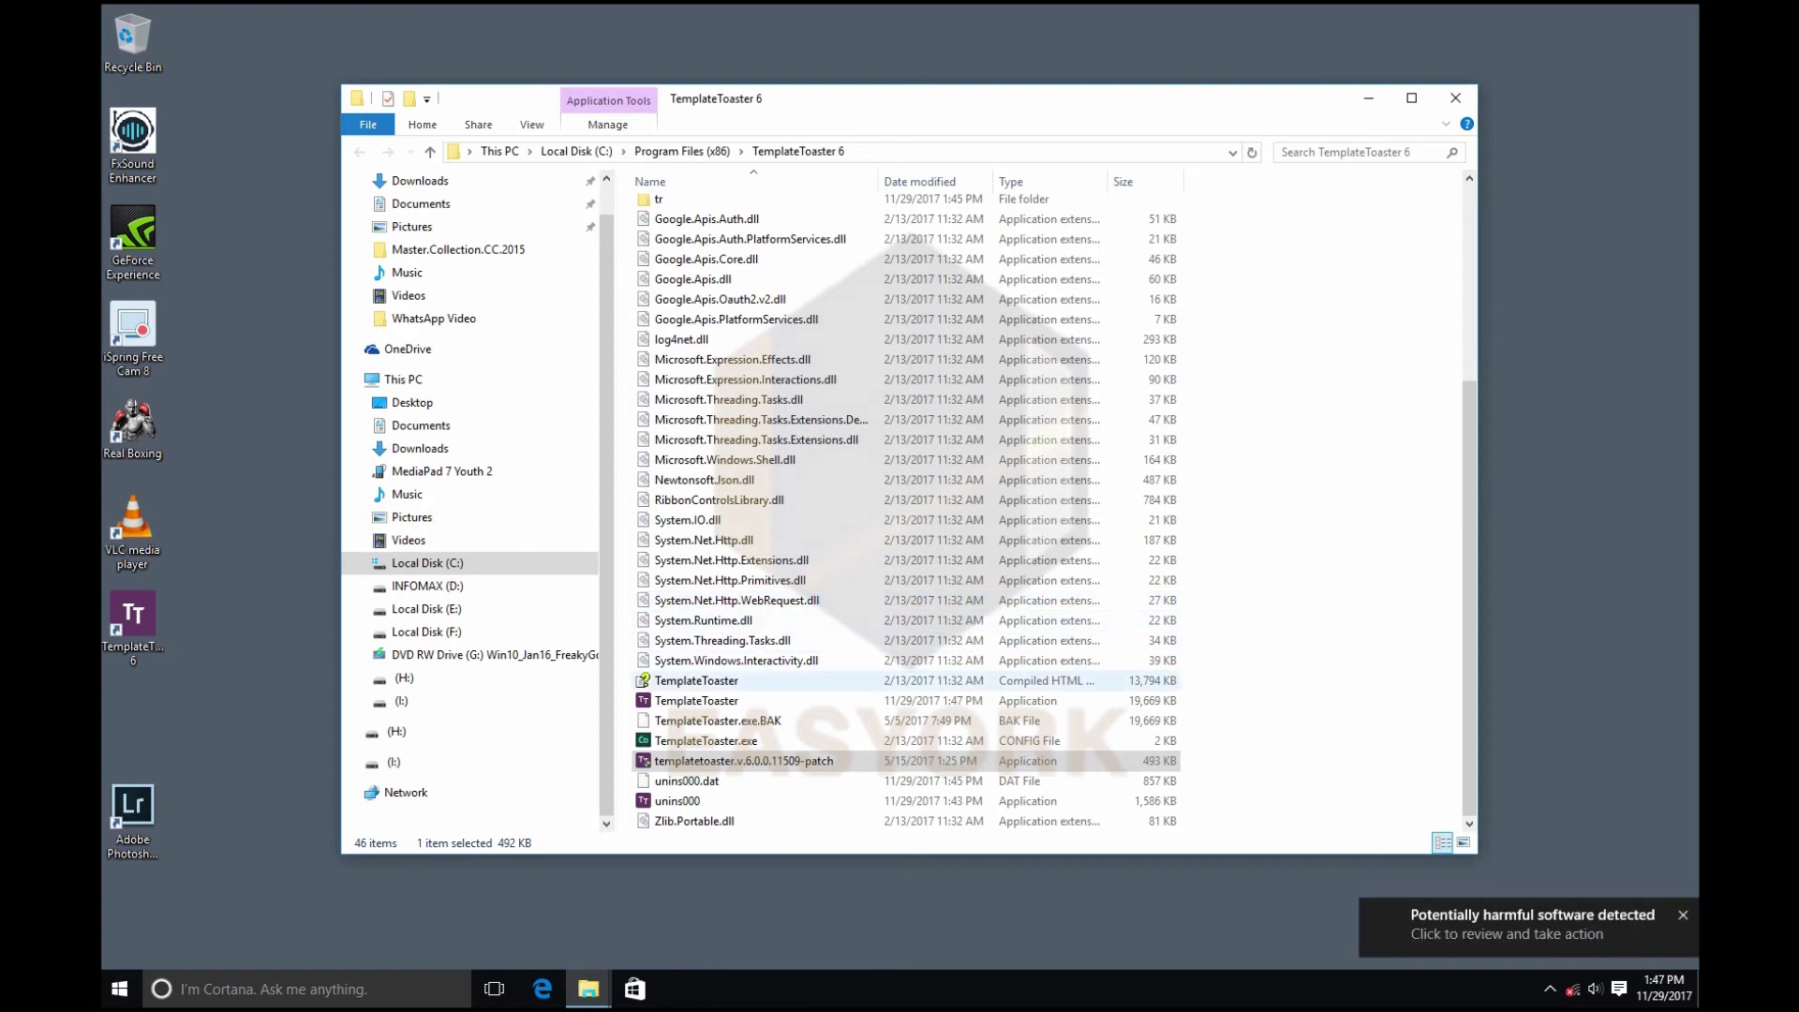
Dismiss the security notification and close the TemplateToaster 6 and Service folder windows.
click(1683, 916)
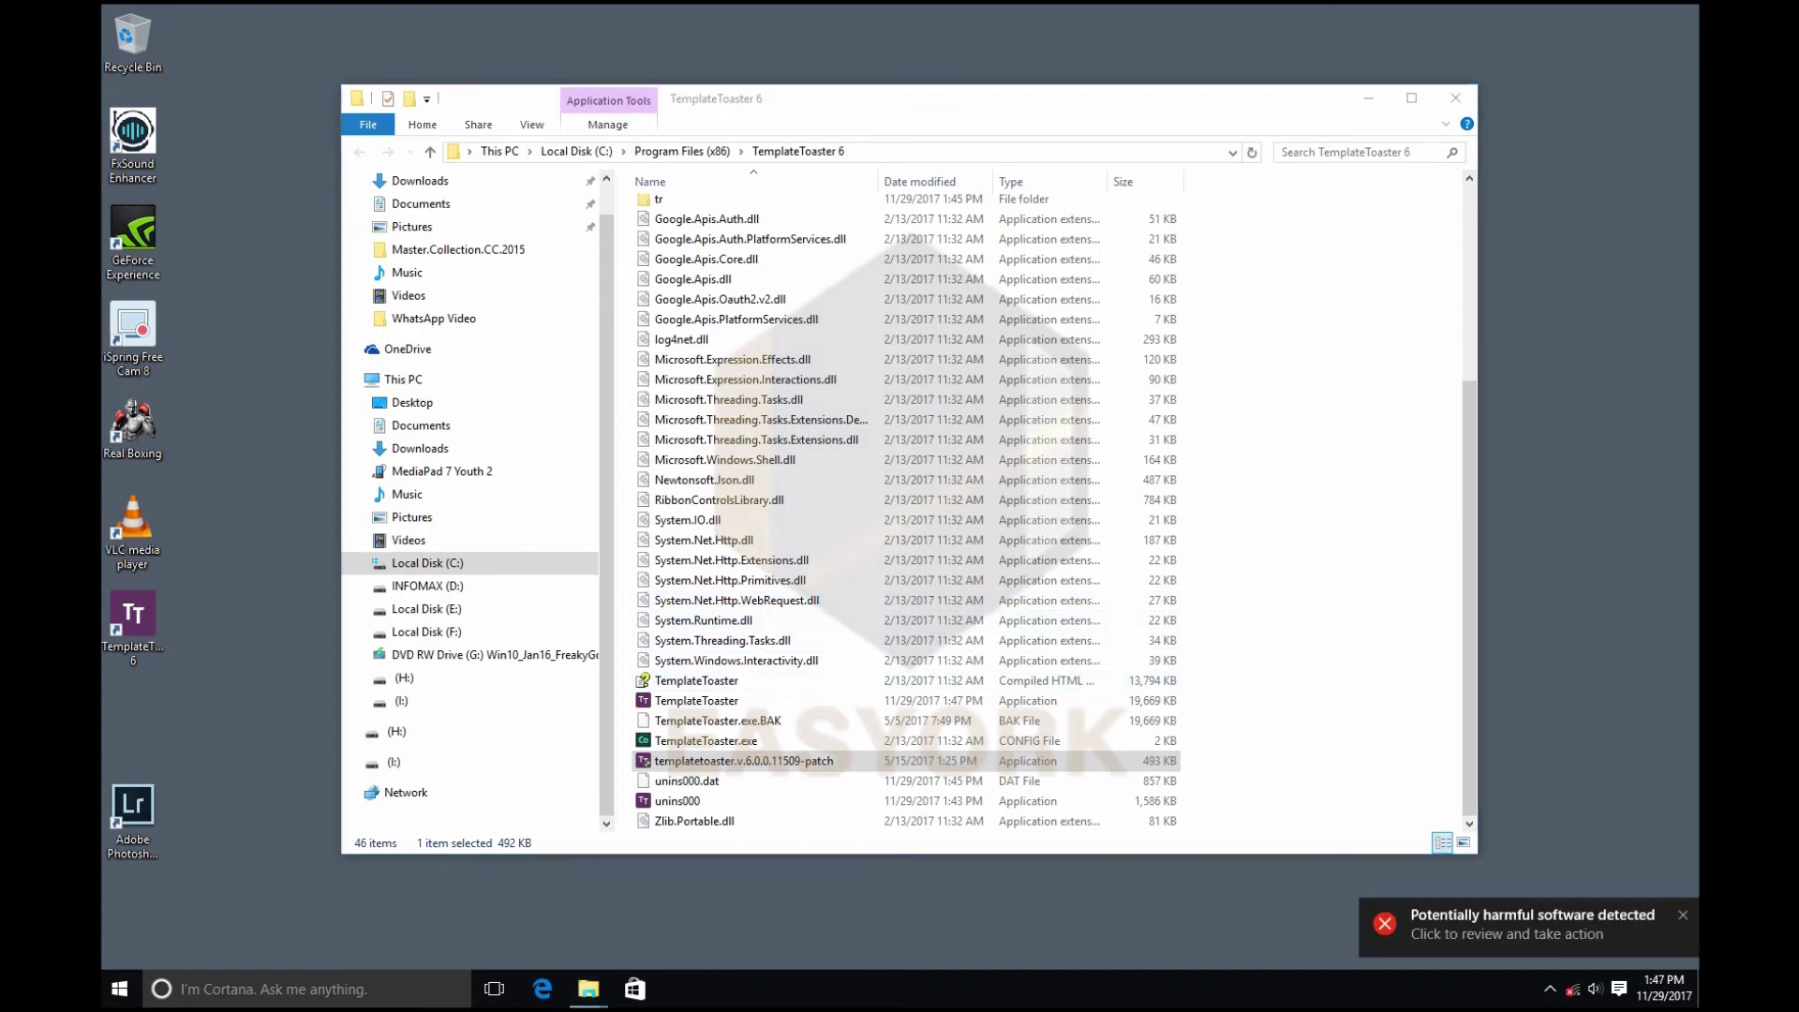
click(1456, 98)
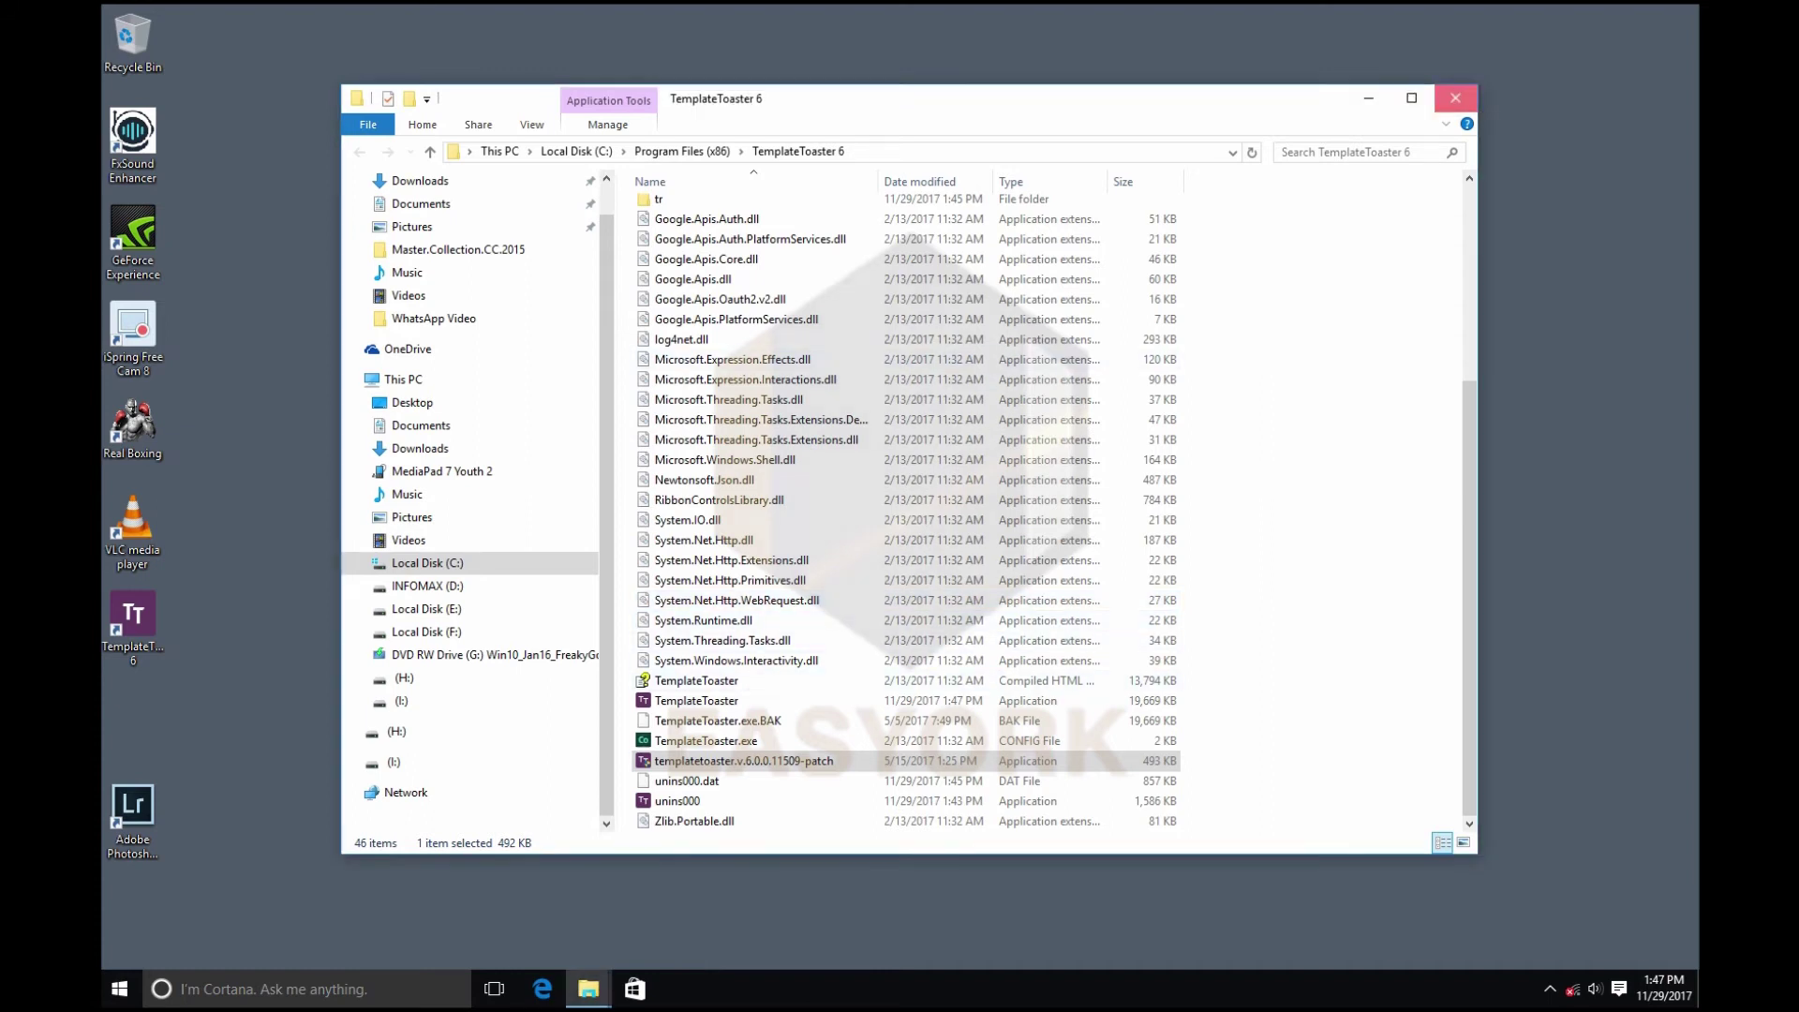
click(1191, 219)
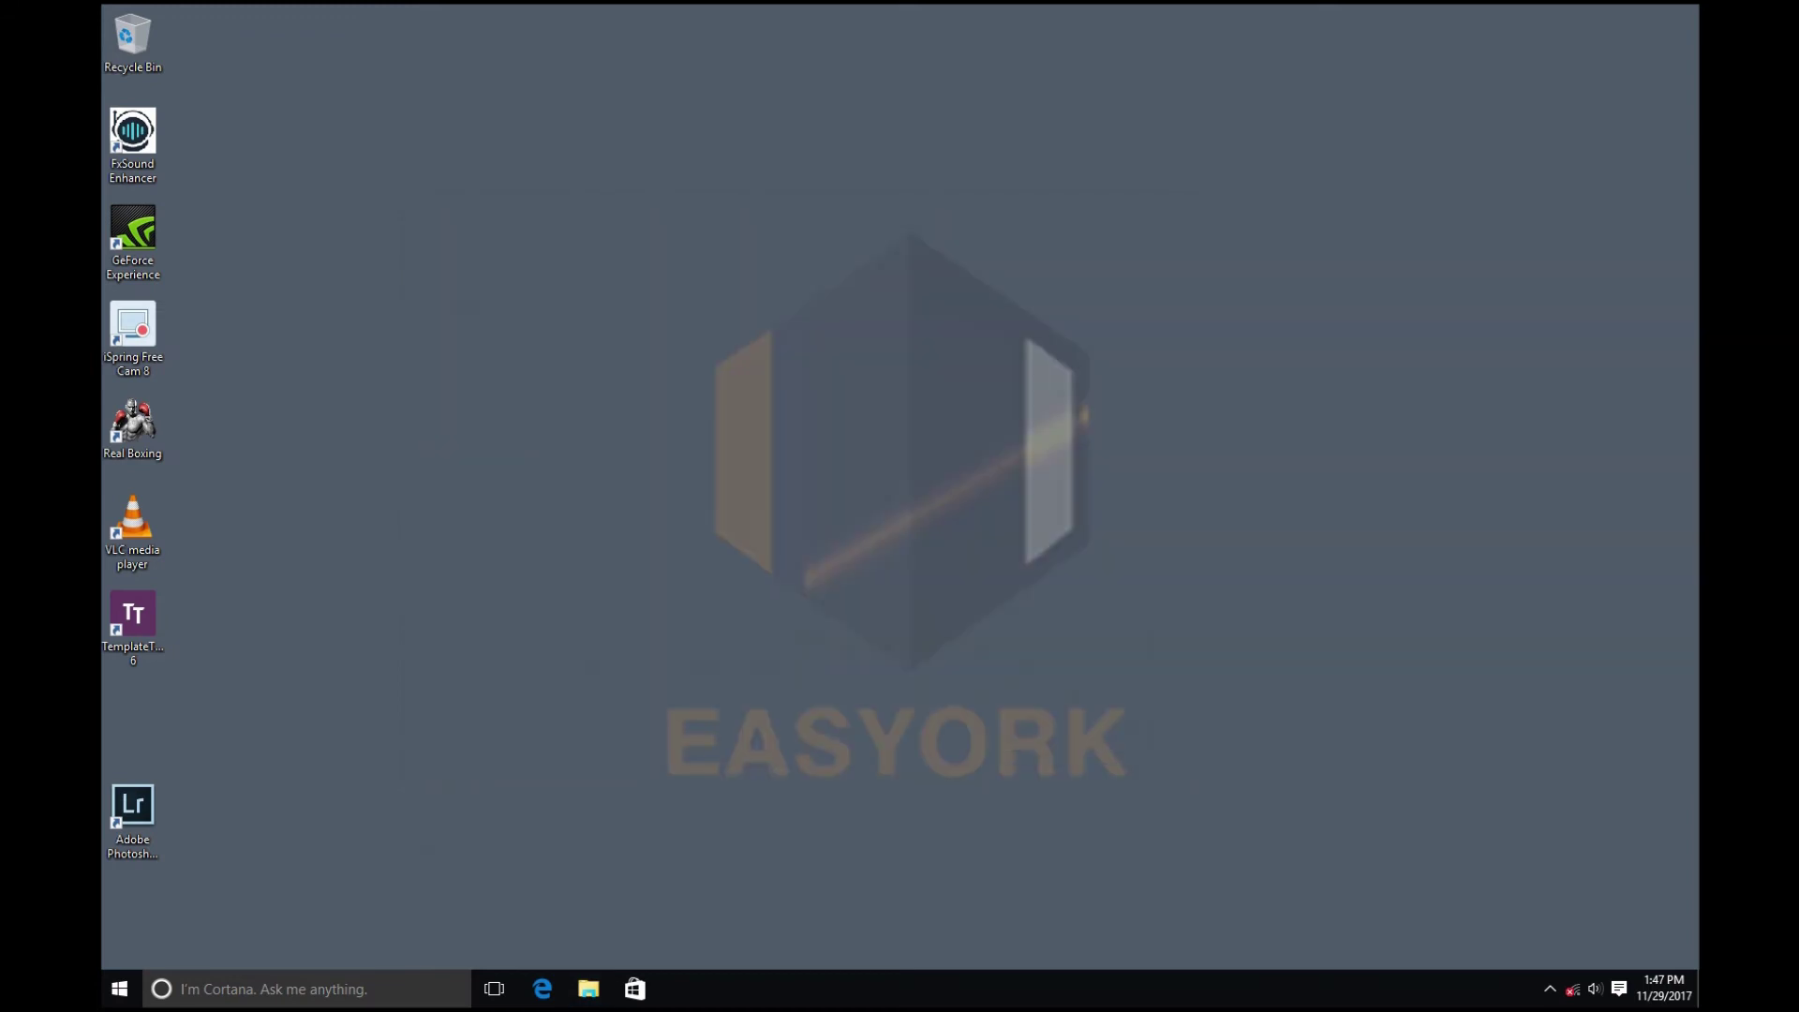